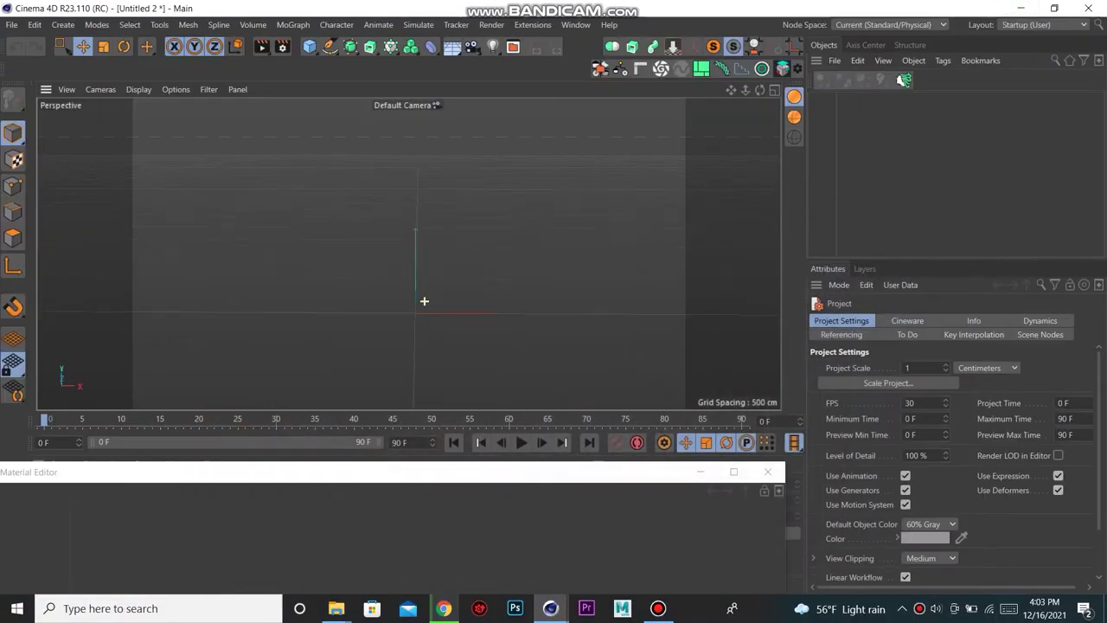
Step: Minimize the Picture Viewer's office render to reveal the empty Untitled 2 scene
{"action": "mouse_move", "coordinate": [425, 302]}
{"action": "left_mouse_down", "text": "alt"}
{"action": "mouse_move", "coordinate": [407, 251]}
{"action": "mouse_move", "coordinate": [455, 251]}
{"action": "mouse_move", "coordinate": [408, 253]}
{"action": "left_mouse_up", "text": "alt"}
{"action": "left_click", "coordinate": [705, 472]}
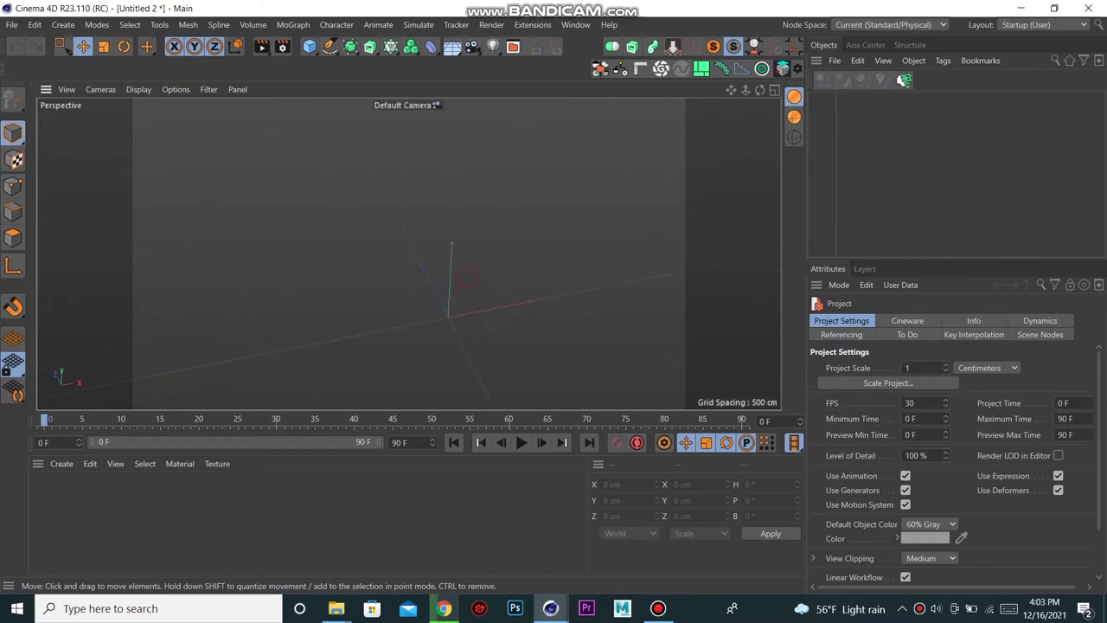
Step: Maximize and zoom into the Right view, then pick the Bezier Spline Pen
{"action": "key", "text": "F5"}
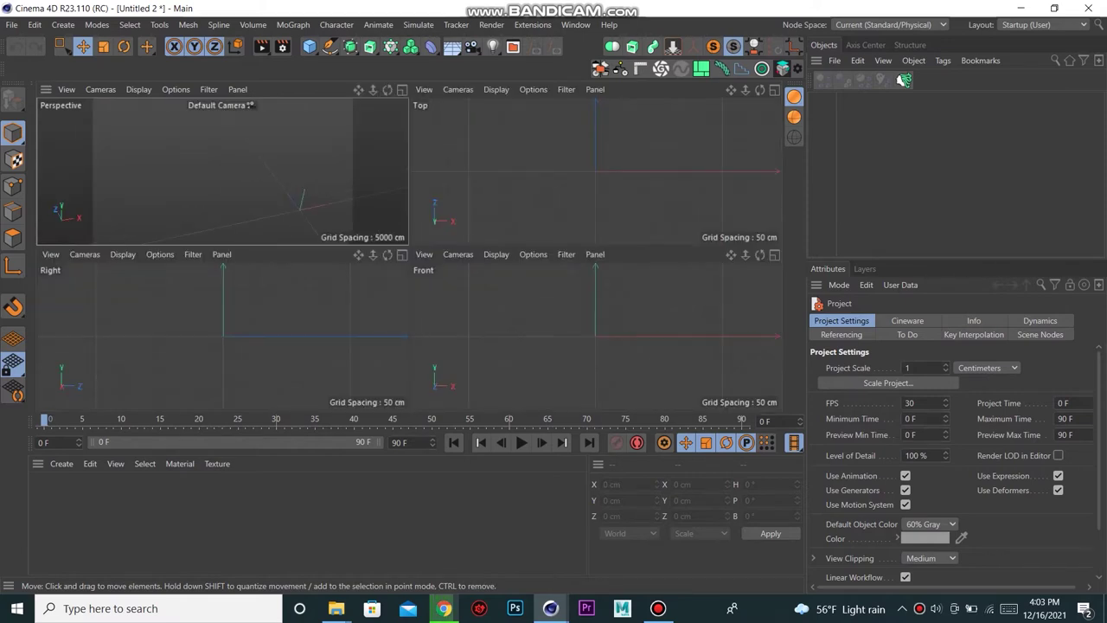
{"action": "key", "text": "F3"}
{"action": "scroll", "coordinate": [406, 250], "scroll_direction": "up", "scroll_amount": 2}
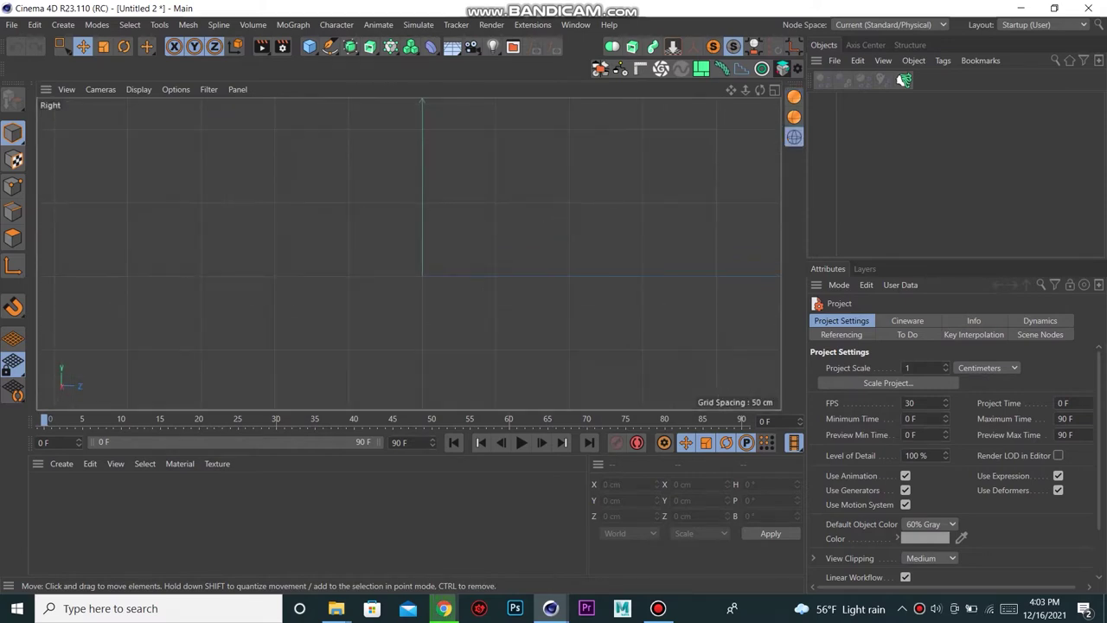
{"action": "middle_click_drag", "start_coordinate": [406, 250], "coordinate": [385, 285], "text": "alt"}
{"action": "left_click", "coordinate": [329, 46]}
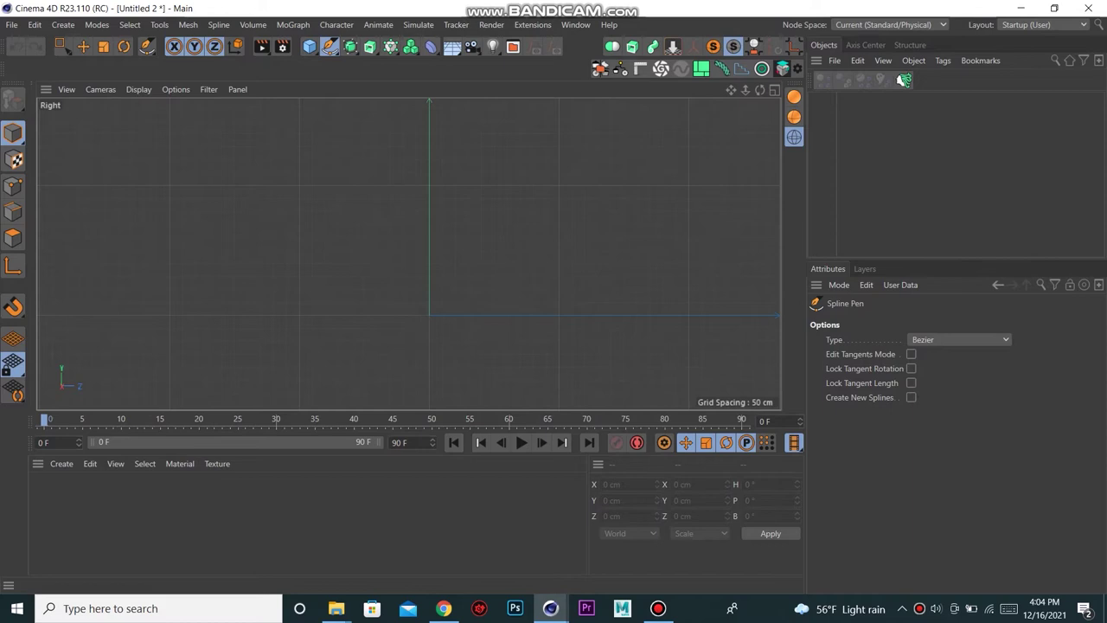
Step: Draw the flat base and curved base corner, then a point at the wall's top
{"action": "middle_click_drag", "start_coordinate": [429, 317], "coordinate": [440, 316], "text": "alt"}
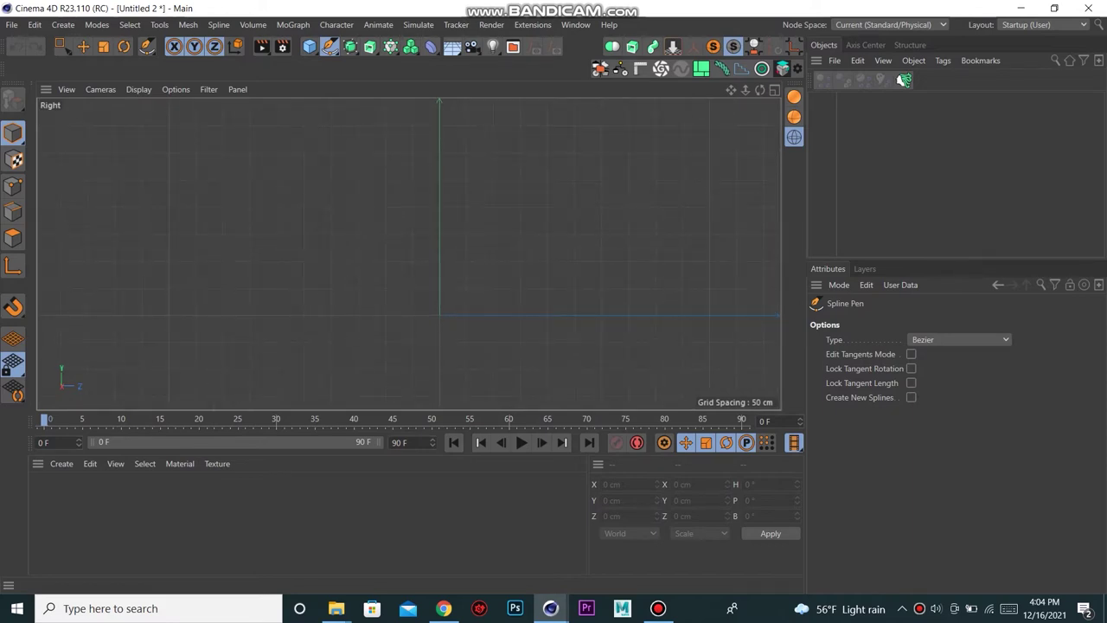
{"action": "left_click", "coordinate": [275, 308]}
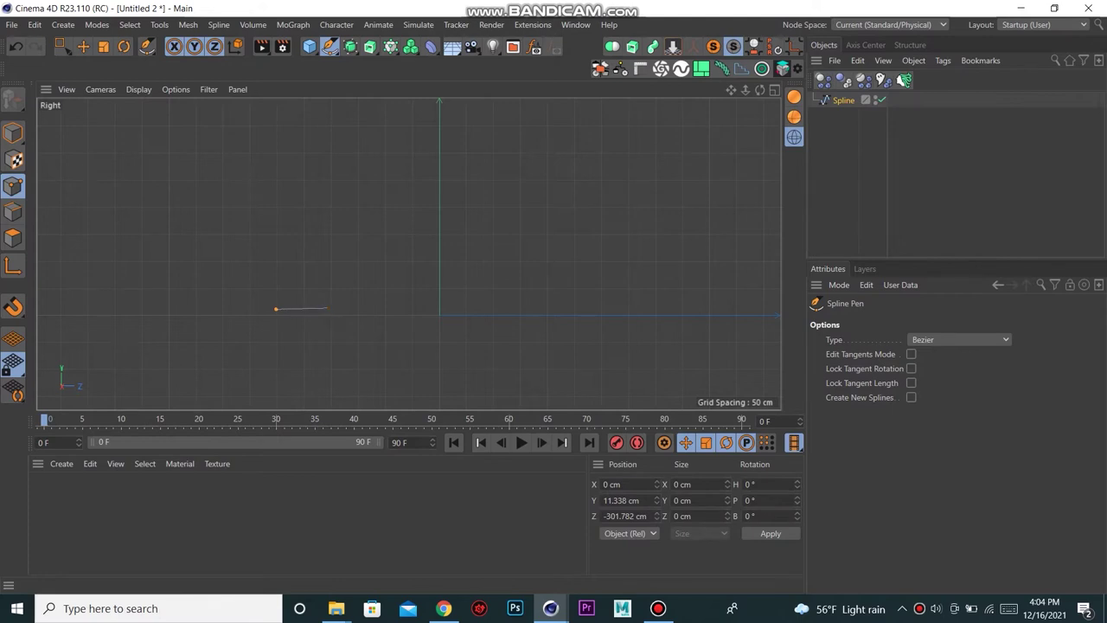
{"action": "left_click_drag", "start_coordinate": [331, 312], "coordinate": [341, 308]}
{"action": "left_click_drag", "start_coordinate": [342, 308], "coordinate": [342, 305]}
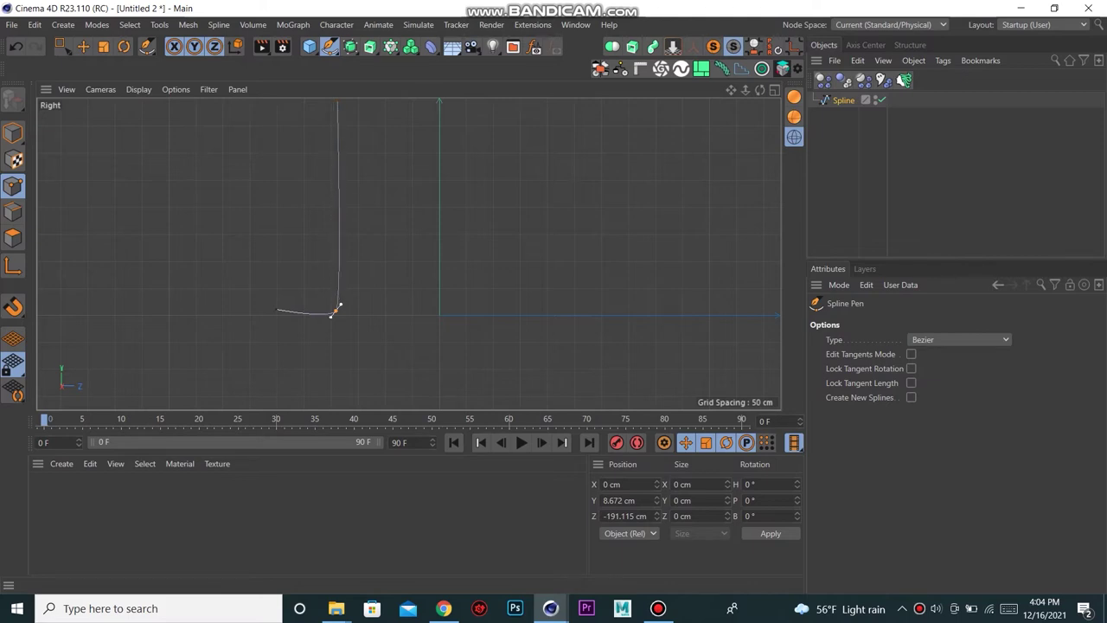
{"action": "left_click", "coordinate": [337, 102]}
{"action": "scroll", "coordinate": [351, 188], "scroll_direction": "down", "scroll_amount": 2}
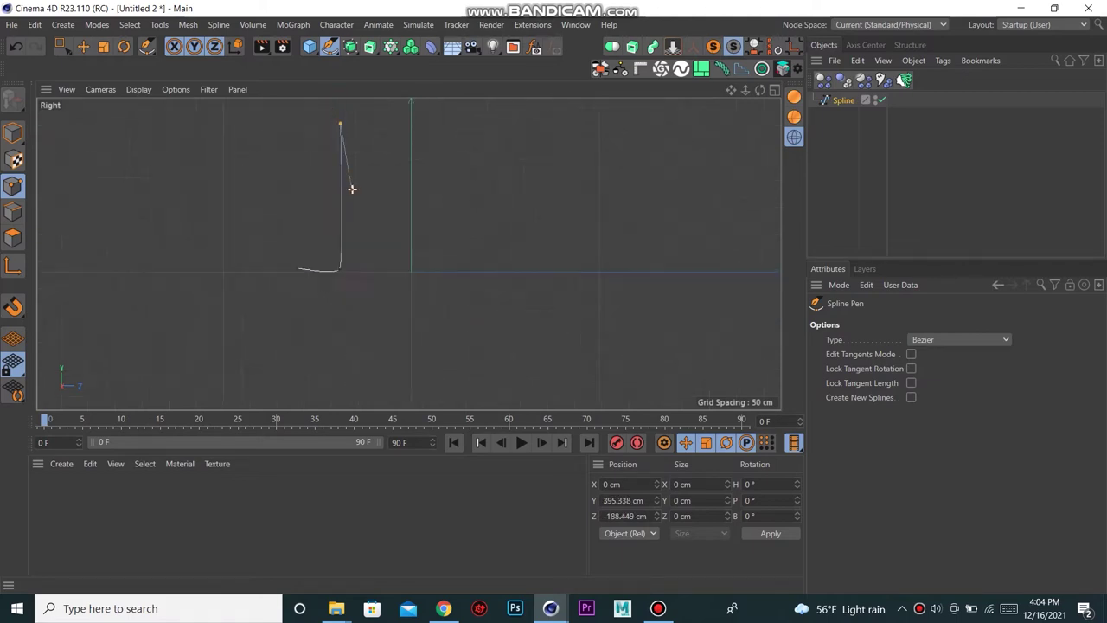
{"action": "scroll", "coordinate": [343, 136], "scroll_direction": "up", "scroll_amount": 2}
{"action": "scroll", "coordinate": [336, 138], "scroll_direction": "up", "scroll_amount": 2}
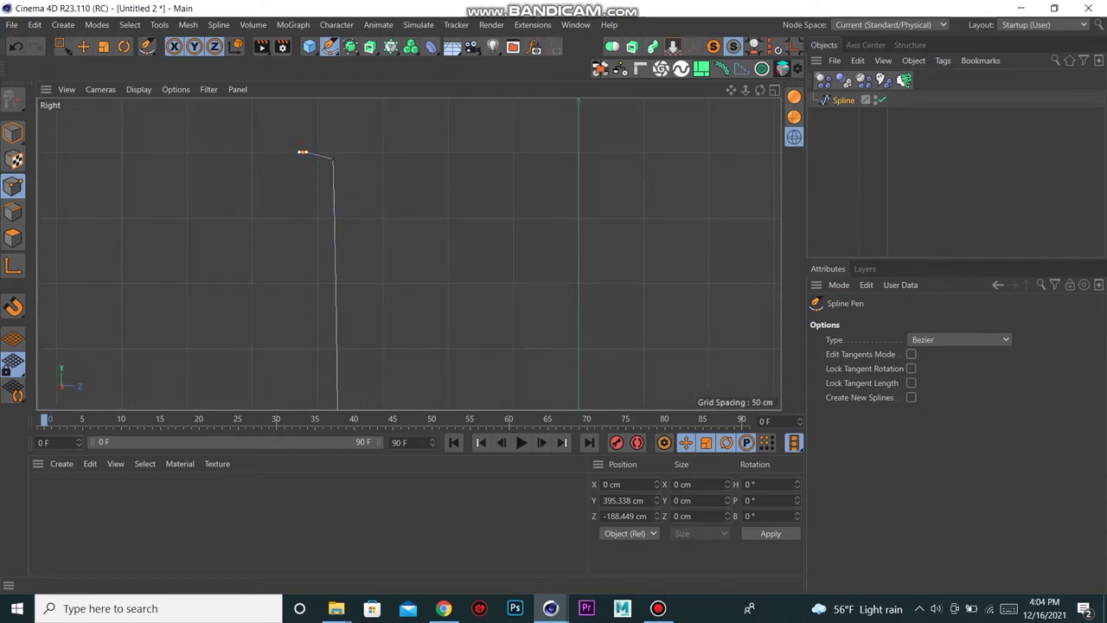
Step: Add smooth shoulder and neck-top points, undoing the misplaced ones
{"action": "mouse_move", "coordinate": [302, 152]}
{"action": "left_mouse_down"}
{"action": "mouse_move", "coordinate": [281, 140]}
{"action": "mouse_move", "coordinate": [269, 108]}
{"action": "mouse_move", "coordinate": [284, 96]}
{"action": "left_mouse_up"}
{"action": "key", "text": "ctrl+z"}
{"action": "scroll", "coordinate": [352, 184], "scroll_direction": "down", "scroll_amount": 2}
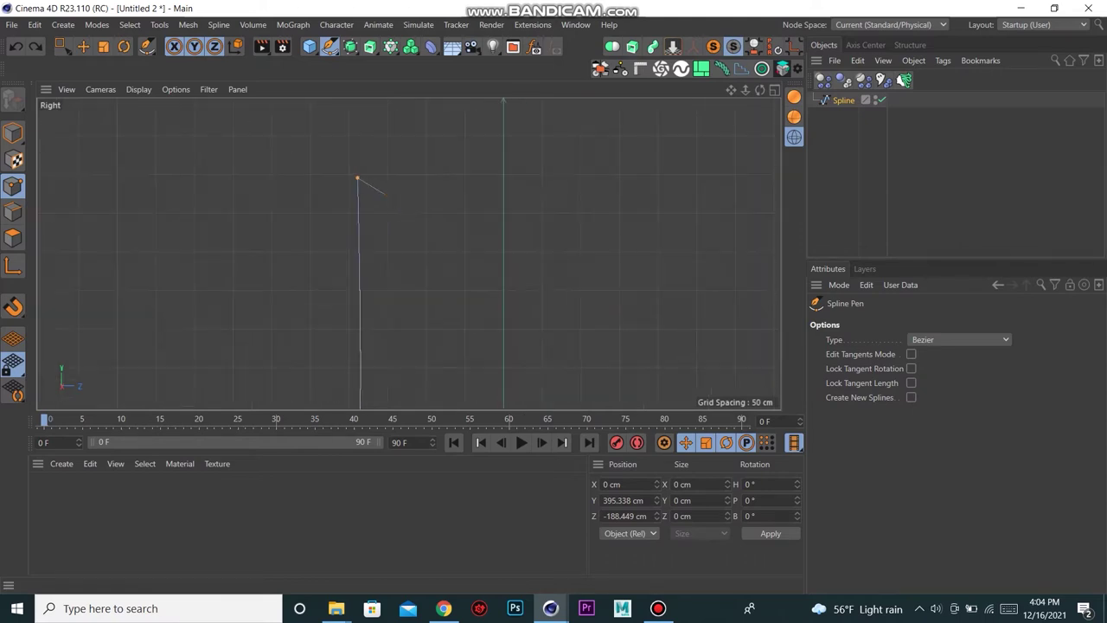
{"action": "mouse_move", "coordinate": [320, 169]}
{"action": "left_mouse_down"}
{"action": "mouse_move", "coordinate": [308, 163]}
{"action": "mouse_move", "coordinate": [342, 184]}
{"action": "mouse_move", "coordinate": [307, 204]}
{"action": "mouse_move", "coordinate": [364, 217]}
{"action": "mouse_move", "coordinate": [309, 247]}
{"action": "mouse_move", "coordinate": [323, 240]}
{"action": "left_mouse_up"}
{"action": "left_click", "coordinate": [357, 179]}
{"action": "key", "text": "ctrl+z"}
{"action": "left_click_drag", "start_coordinate": [327, 115], "coordinate": [342, 100]}
{"action": "left_click_drag", "start_coordinate": [342, 100], "coordinate": [324, 52]}
Step: Place the final point at the bottle's lip to finish the profile
{"action": "scroll", "coordinate": [335, 224], "scroll_direction": "down", "scroll_amount": 3}
{"action": "scroll", "coordinate": [320, 164], "scroll_direction": "up", "scroll_amount": 3}
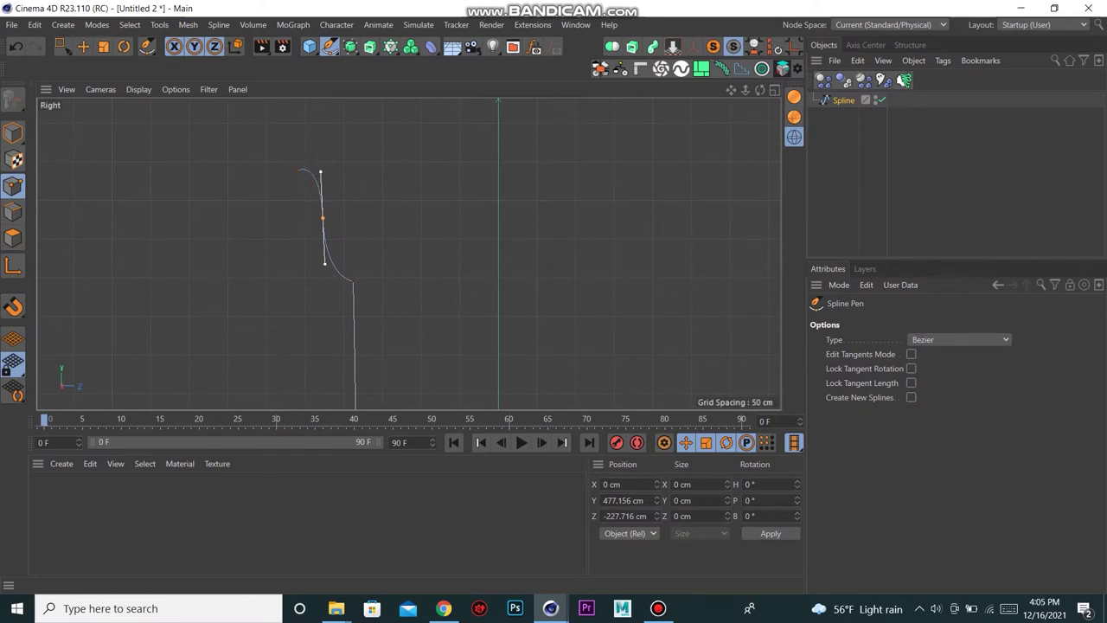
{"action": "left_click", "coordinate": [296, 169]}
{"action": "scroll", "coordinate": [302, 168], "scroll_direction": "down", "scroll_amount": 3}
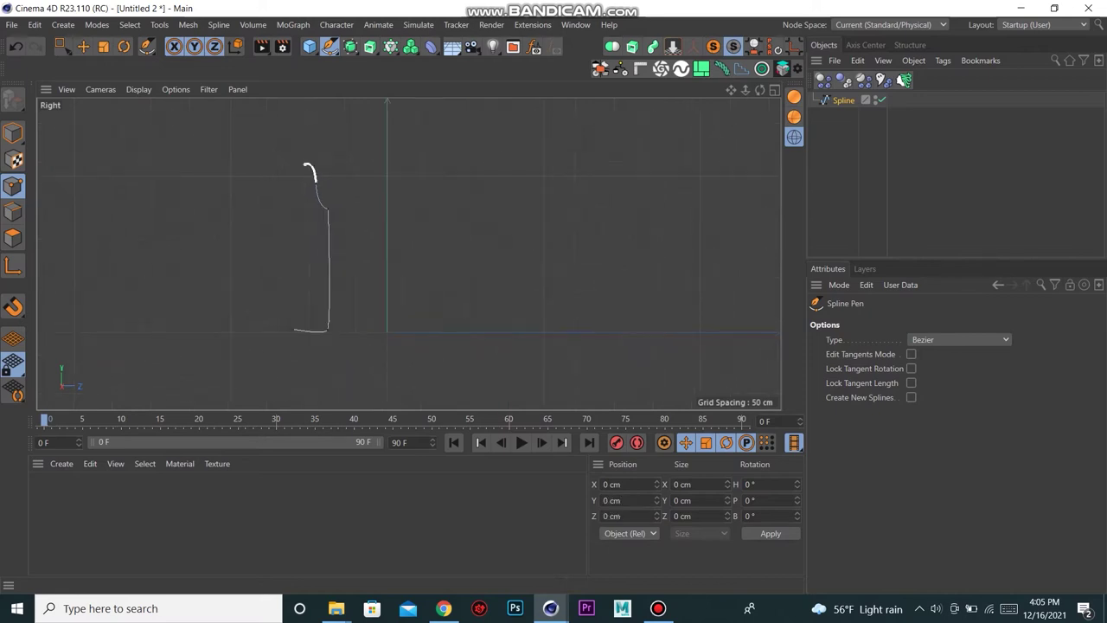
{"action": "scroll", "coordinate": [303, 169], "scroll_direction": "up", "scroll_amount": 2}
{"action": "scroll", "coordinate": [302, 169], "scroll_direction": "up", "scroll_amount": 2}
{"action": "scroll", "coordinate": [303, 169], "scroll_direction": "down", "scroll_amount": 2}
{"action": "scroll", "coordinate": [302, 169], "scroll_direction": "up", "scroll_amount": 2}
{"action": "scroll", "coordinate": [357, 187], "scroll_direction": "up", "scroll_amount": 1}
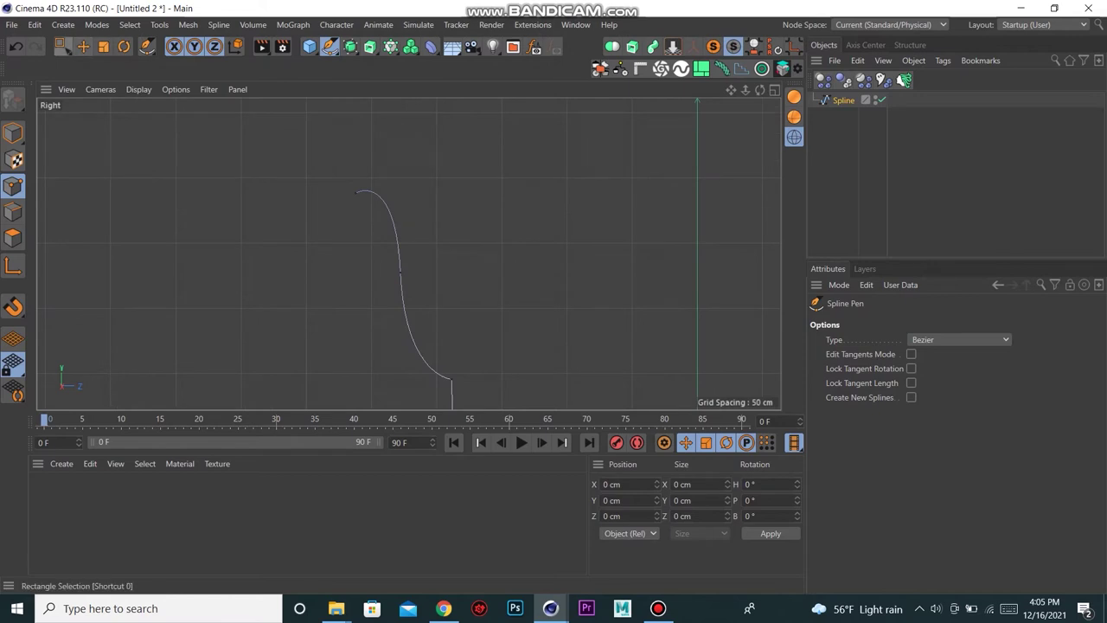
{"action": "left_click", "coordinate": [63, 46]}
Step: Box-select the spline's top point and raise it
{"action": "left_click_drag", "start_coordinate": [275, 182], "coordinate": [429, 213]}
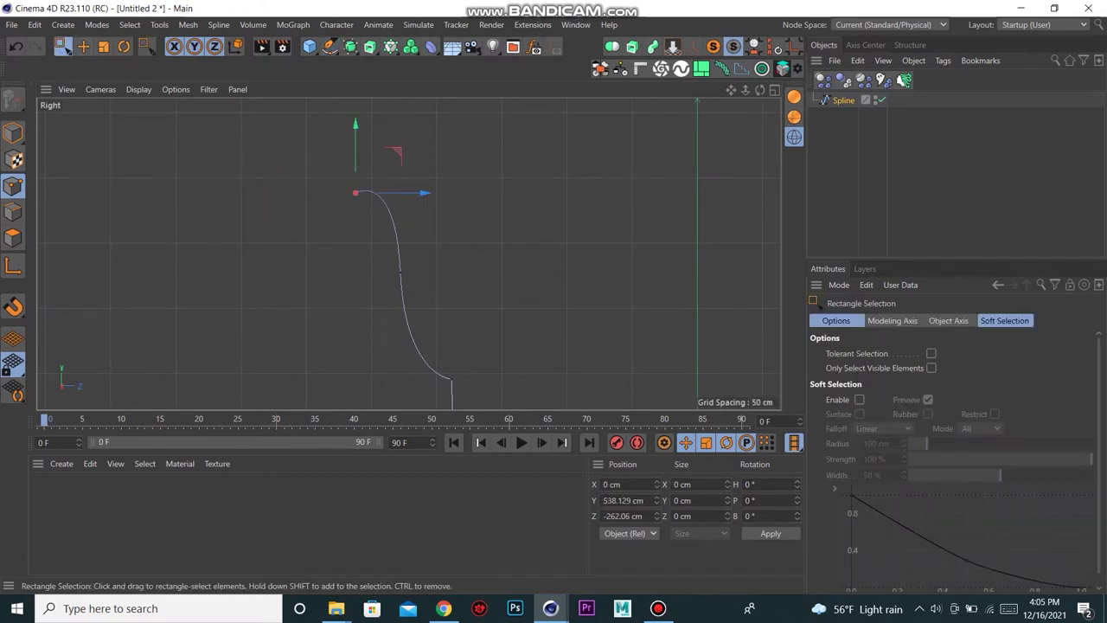
{"action": "left_click", "coordinate": [383, 171]}
{"action": "scroll", "coordinate": [383, 171], "scroll_direction": "down", "scroll_amount": 2}
{"action": "scroll", "coordinate": [375, 250], "scroll_direction": "up", "scroll_amount": 1}
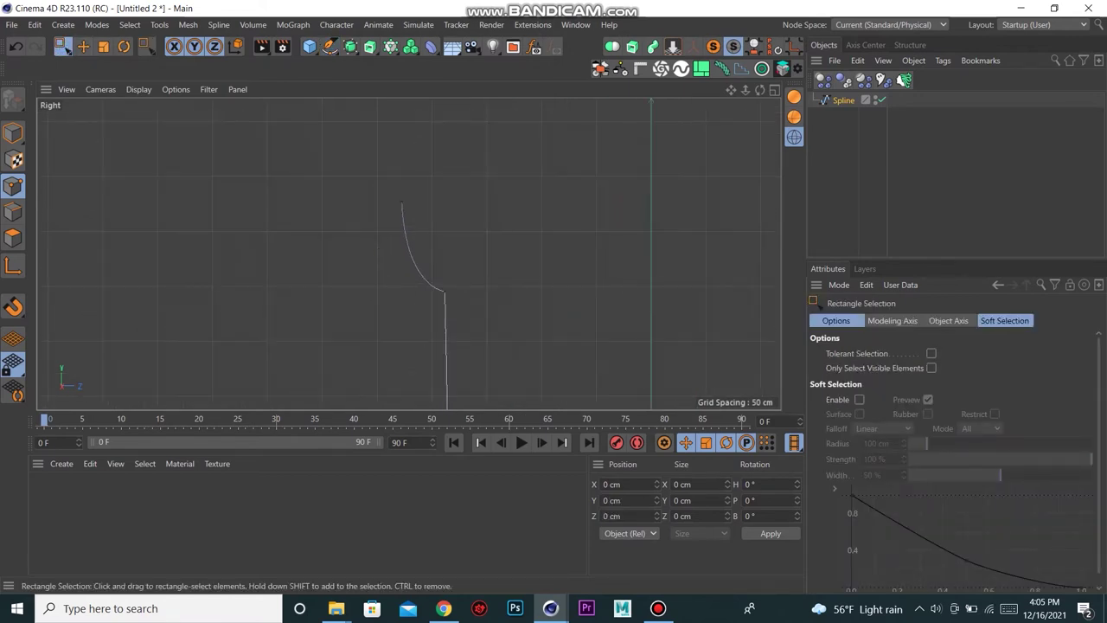
{"action": "mouse_move", "coordinate": [370, 192]}
{"action": "left_mouse_down"}
{"action": "mouse_move", "coordinate": [410, 213]}
{"action": "mouse_move", "coordinate": [401, 165]}
{"action": "left_mouse_up"}
{"action": "scroll", "coordinate": [337, 154], "scroll_direction": "up", "scroll_amount": 2}
{"action": "scroll", "coordinate": [337, 155], "scroll_direction": "up", "scroll_amount": 2}
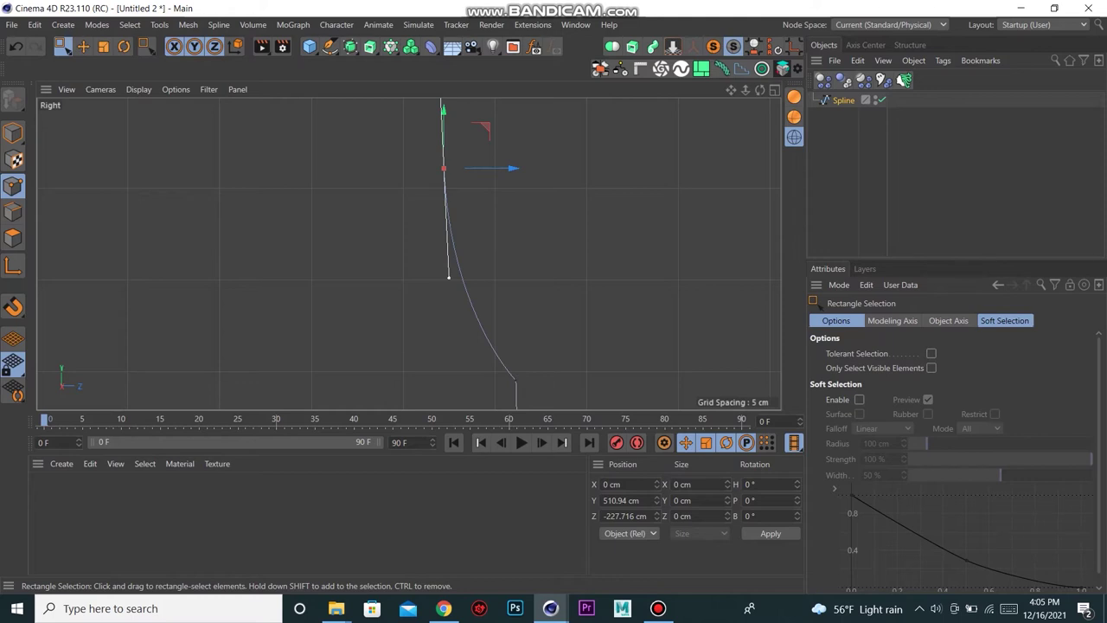
{"action": "scroll", "coordinate": [443, 173], "scroll_direction": "down", "scroll_amount": 2}
Step: Delete the topmost spline point and reposition the neck curve point
{"action": "left_click_drag", "start_coordinate": [421, 123], "coordinate": [493, 183]}
{"action": "key", "text": "Delete"}
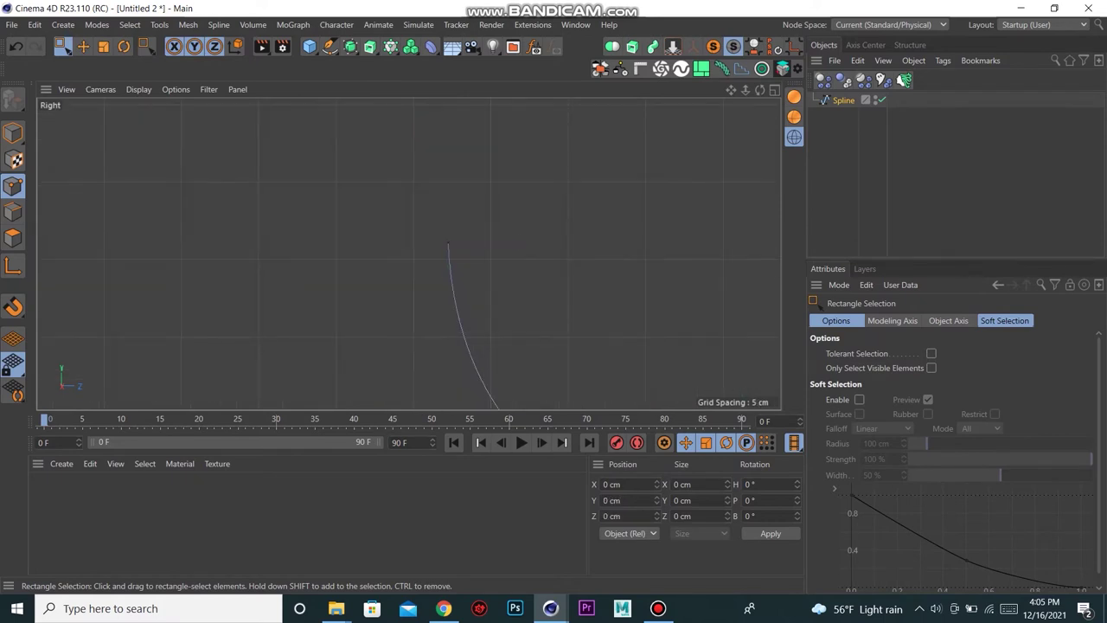
{"action": "scroll", "coordinate": [432, 254], "scroll_direction": "down", "scroll_amount": 5}
{"action": "mouse_move", "coordinate": [472, 308]}
{"action": "left_mouse_down"}
{"action": "mouse_move", "coordinate": [512, 289]}
{"action": "mouse_move", "coordinate": [484, 299]}
{"action": "left_mouse_up"}
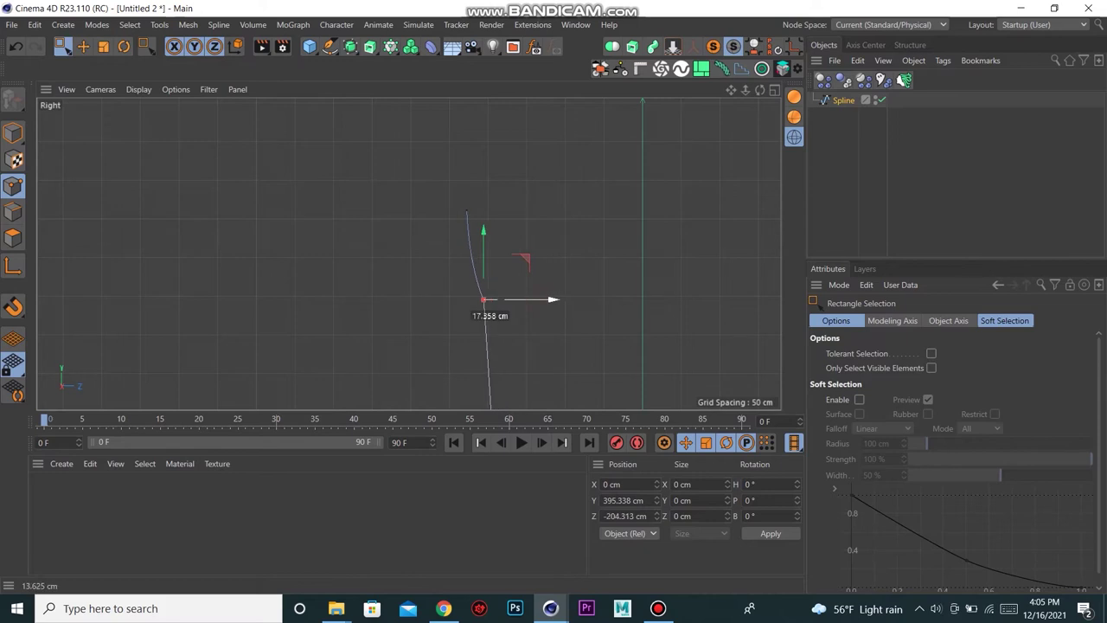
{"action": "middle_click_drag", "start_coordinate": [554, 259], "coordinate": [496, 223], "text": "alt"}
{"action": "left_click_drag", "start_coordinate": [510, 264], "coordinate": [528, 265]}
{"action": "scroll", "coordinate": [547, 250], "scroll_direction": "down", "scroll_amount": 2}
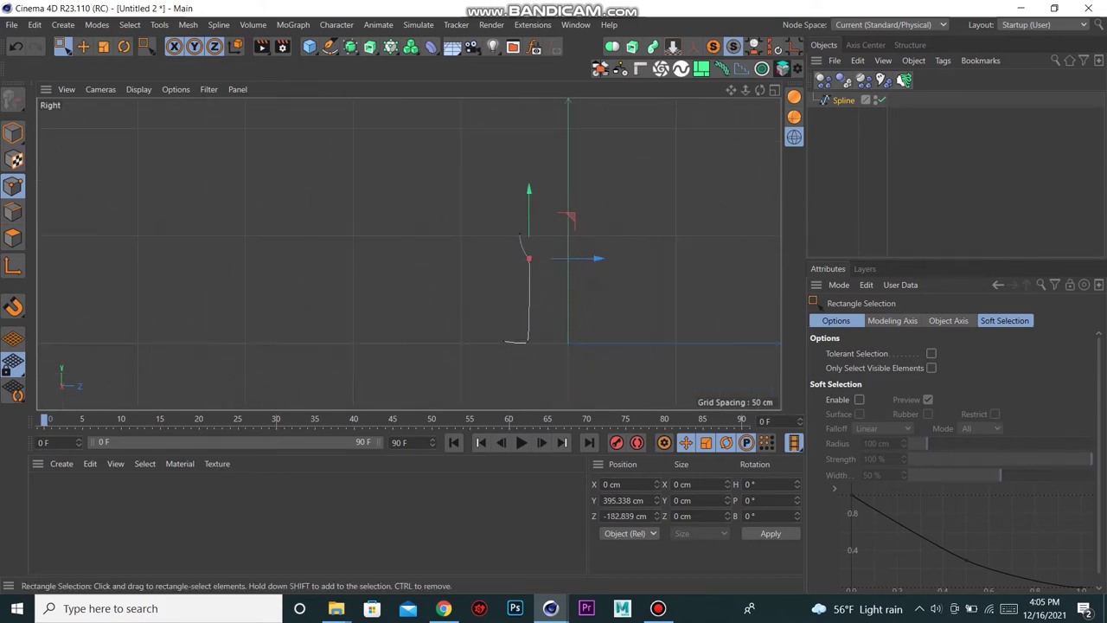
{"action": "key", "text": "ctrl+z"}
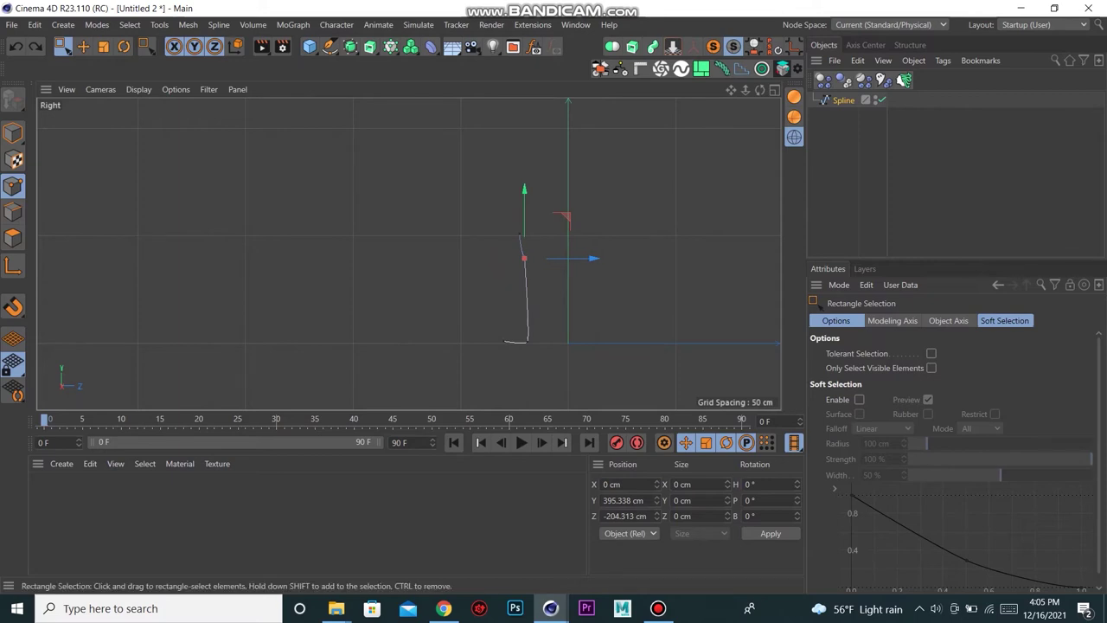
{"action": "left_click", "coordinate": [513, 262]}
Step: Shift the profile's top point left to form a short upright neck
{"action": "scroll", "coordinate": [514, 262], "scroll_direction": "up", "scroll_amount": 2}
{"action": "left_click_drag", "start_coordinate": [503, 166], "coordinate": [562, 239]}
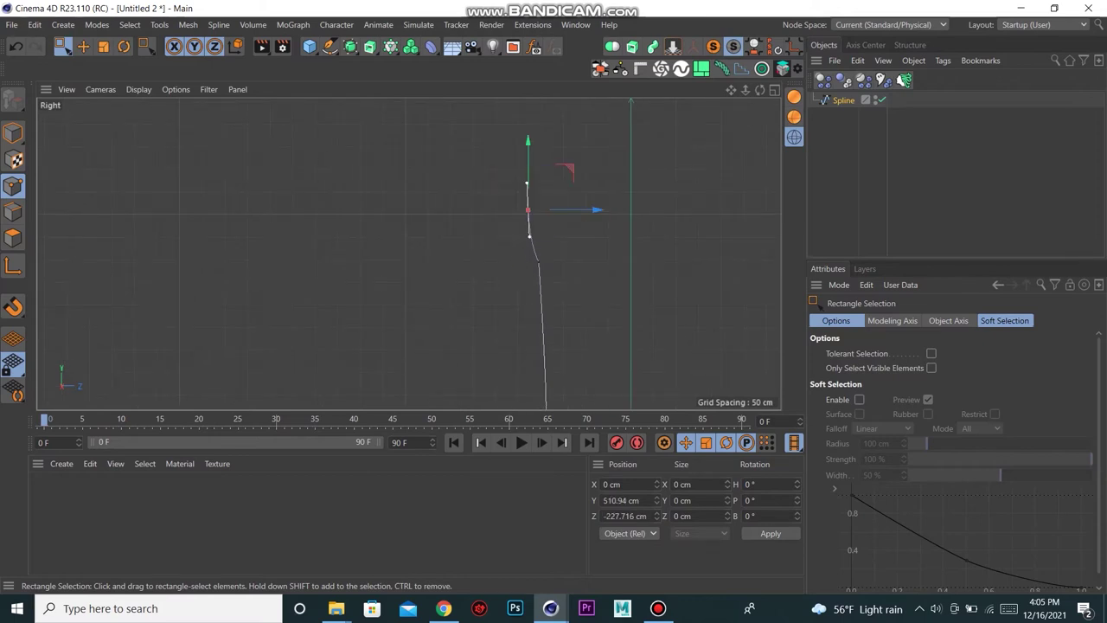
{"action": "left_click_drag", "start_coordinate": [565, 168], "coordinate": [548, 170]}
{"action": "scroll", "coordinate": [571, 190], "scroll_direction": "down", "scroll_amount": 3}
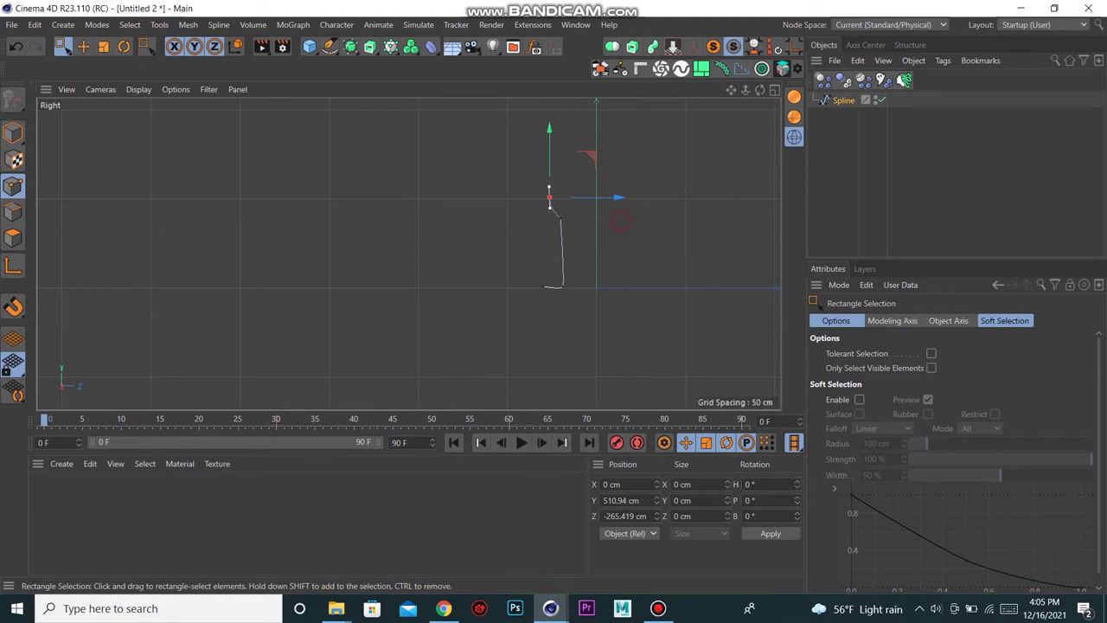
{"action": "left_click", "coordinate": [554, 300]}
{"action": "scroll", "coordinate": [554, 300], "scroll_direction": "up", "scroll_amount": 2}
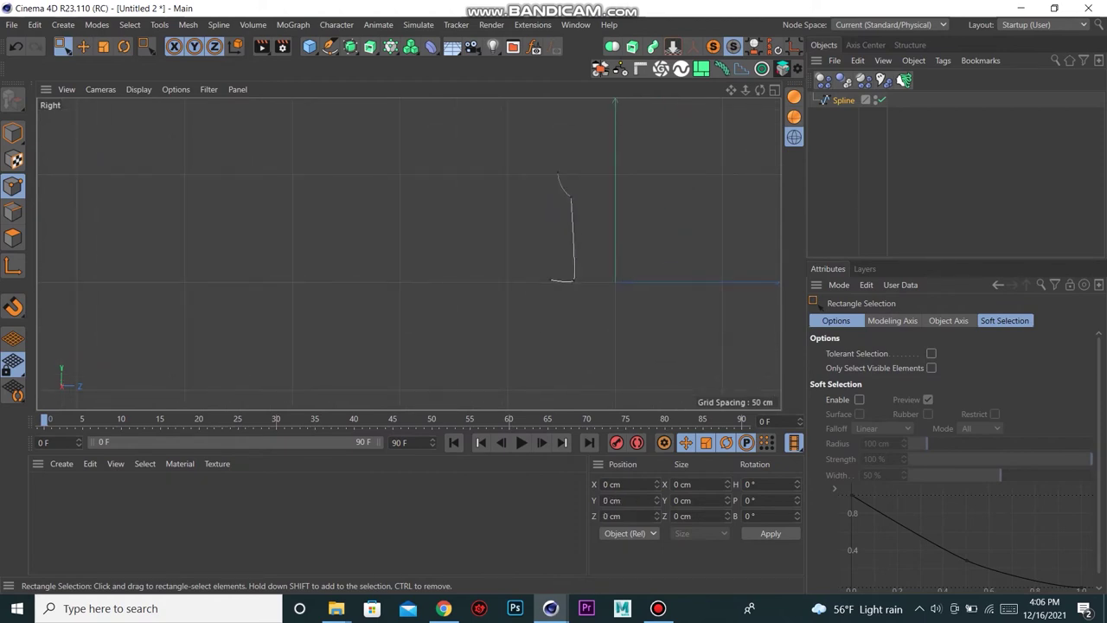
Step: Align the profile's two end points vertically by setting their Size Z to 0
{"action": "mouse_move", "coordinate": [557, 161]}
{"action": "left_mouse_down"}
{"action": "mouse_move", "coordinate": [501, 281]}
{"action": "mouse_move", "coordinate": [520, 196]}
{"action": "mouse_move", "coordinate": [458, 327]}
{"action": "mouse_move", "coordinate": [508, 191]}
{"action": "mouse_move", "coordinate": [460, 297]}
{"action": "left_mouse_up"}
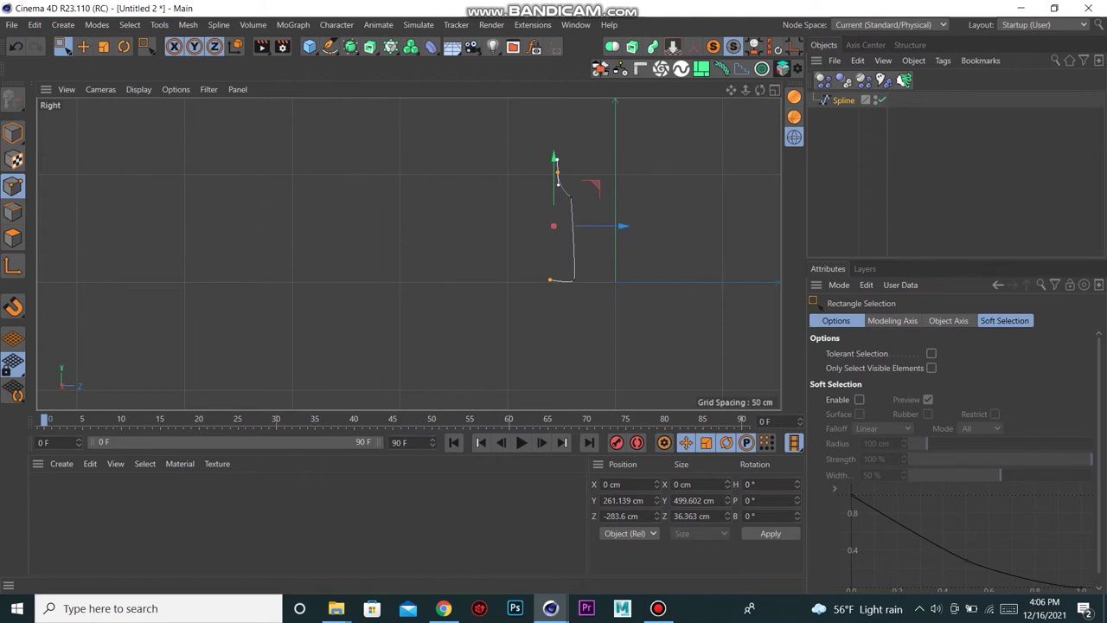
{"action": "left_click", "coordinate": [692, 516]}
{"action": "type", "text": "0"}
{"action": "key", "text": "Return"}
{"action": "key", "text": "ctrl+shift+a"}
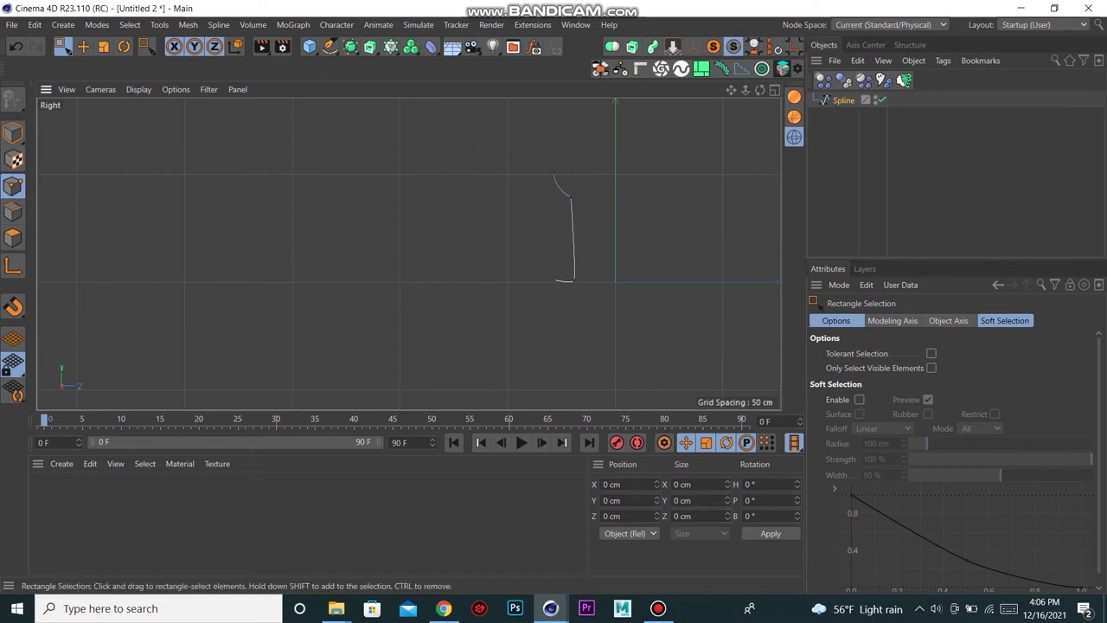
Step: Select and deselect the top point, then switch to the full-size Perspective view
{"action": "scroll", "coordinate": [566, 210], "scroll_direction": "up", "scroll_amount": 2}
{"action": "mouse_move", "coordinate": [526, 124]}
{"action": "left_mouse_down"}
{"action": "mouse_move", "coordinate": [557, 168]}
{"action": "mouse_move", "coordinate": [548, 144]}
{"action": "left_mouse_up"}
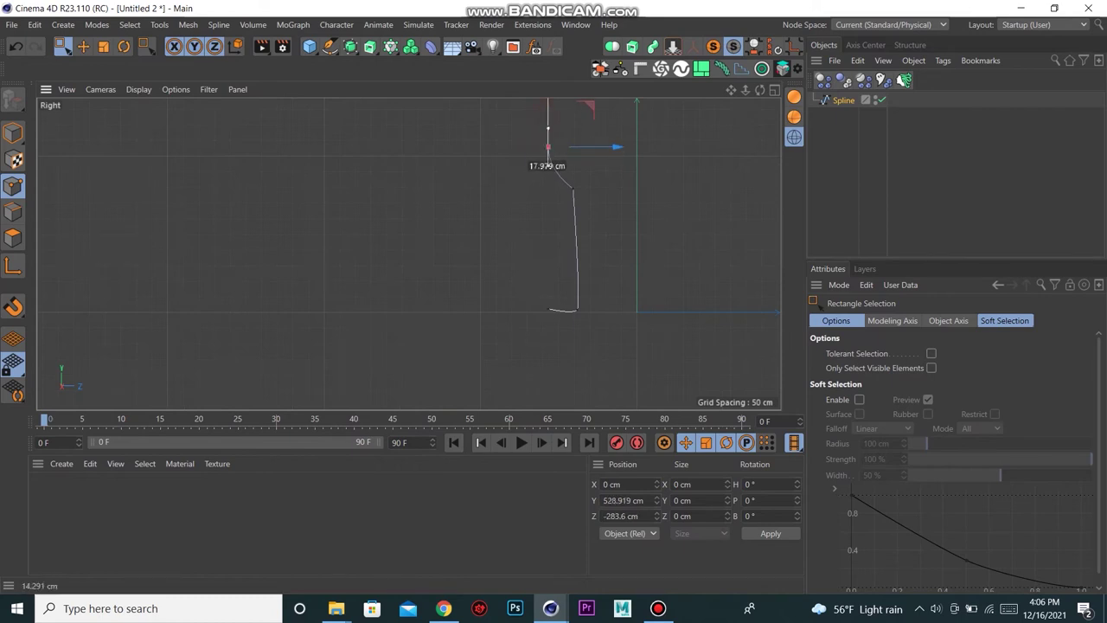
{"action": "key", "text": "ctrl+shift+a"}
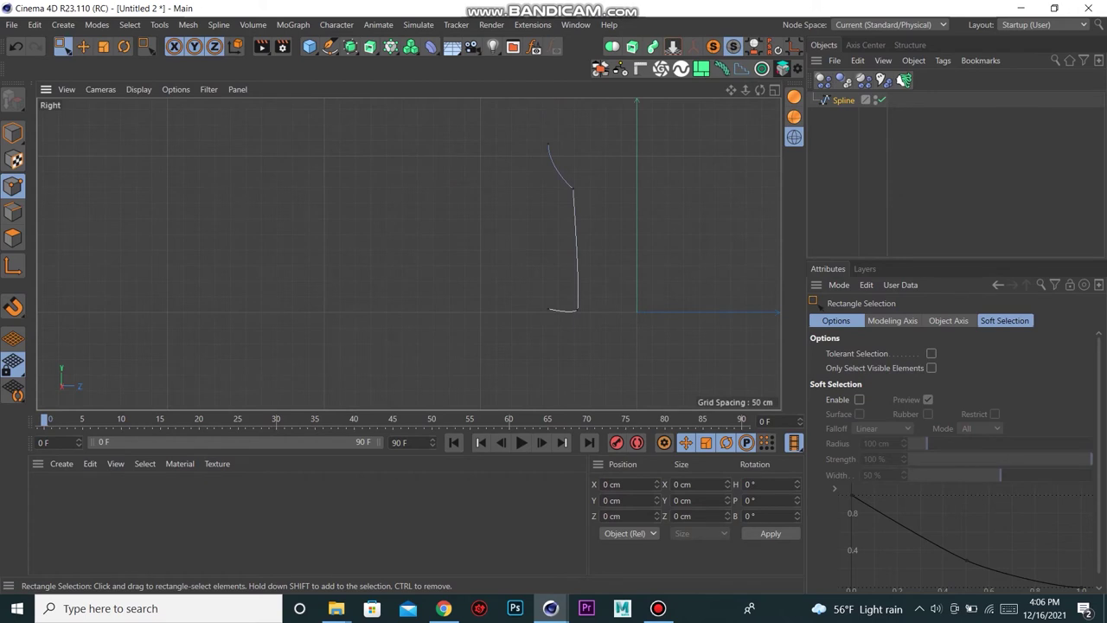
{"action": "key", "text": "F5"}
{"action": "key", "text": "F1"}
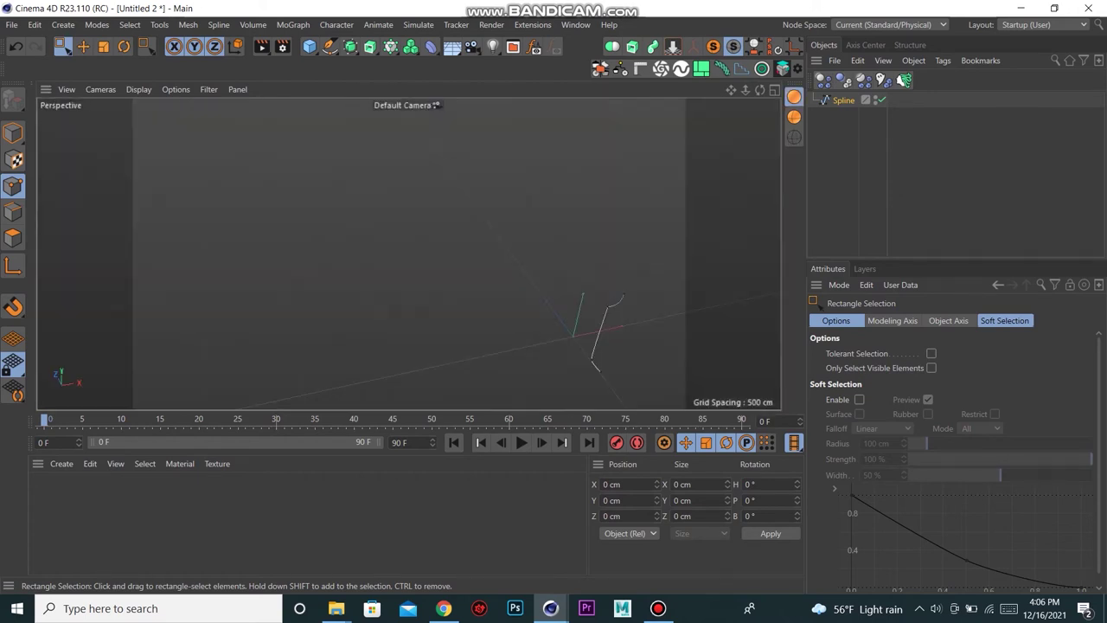
Step: Orbit around the profile spline in Perspective and bring up the generator palette
{"action": "mouse_move", "coordinate": [442, 286]}
{"action": "left_mouse_down", "text": "alt"}
{"action": "mouse_move", "coordinate": [484, 260]}
{"action": "mouse_move", "coordinate": [389, 260]}
{"action": "left_mouse_up", "text": "alt"}
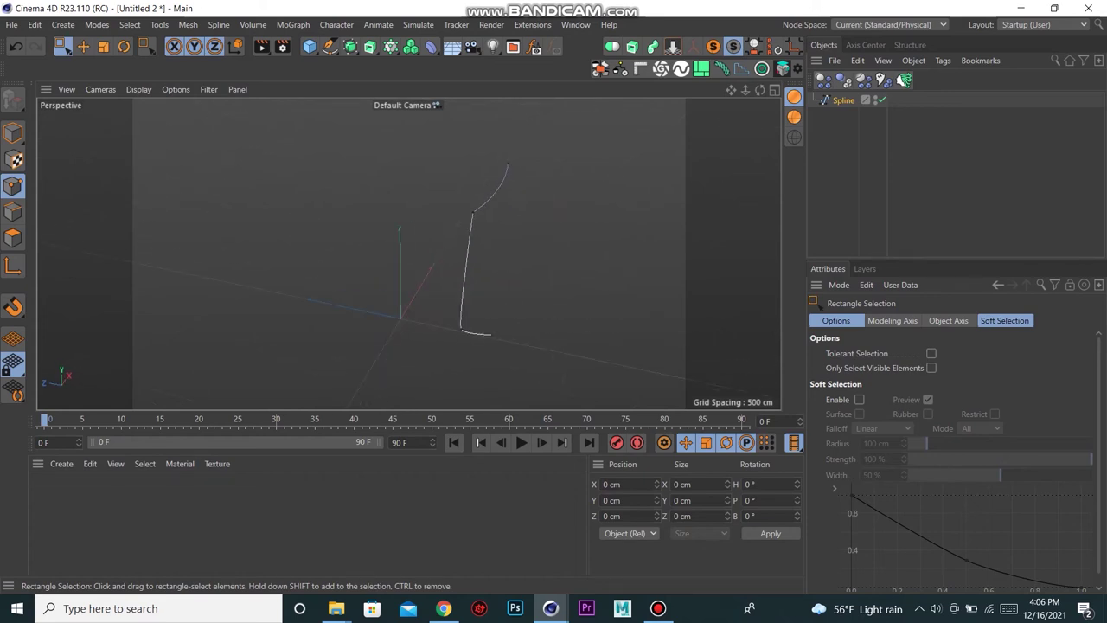
{"action": "left_click", "coordinate": [349, 46]}
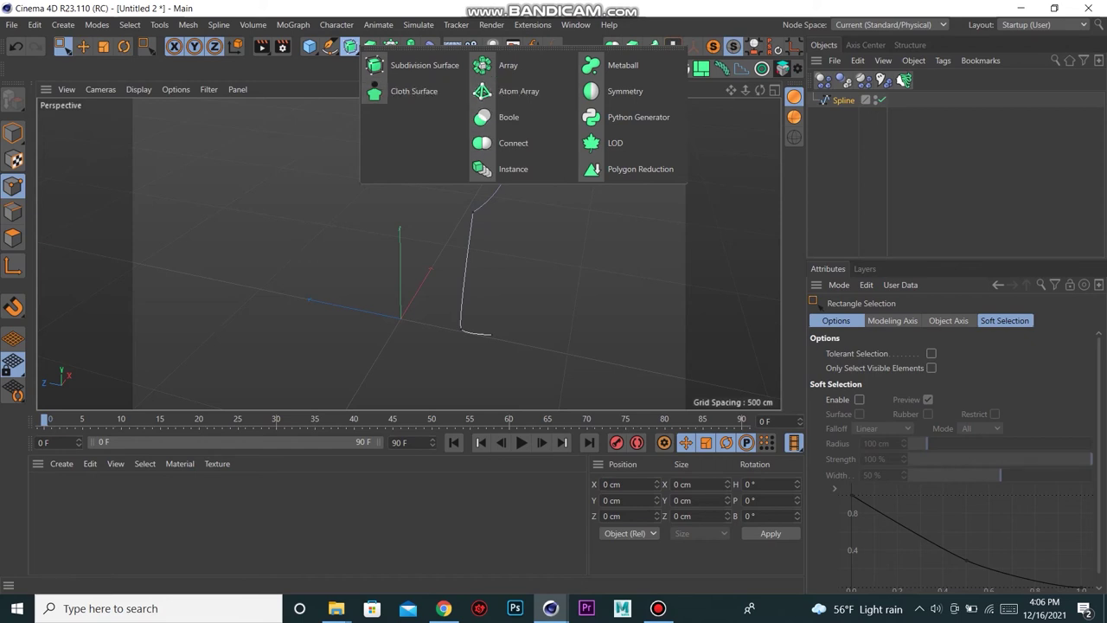
Step: Add a Lathe generator from the spline generators flyout
{"action": "left_click", "coordinate": [369, 45]}
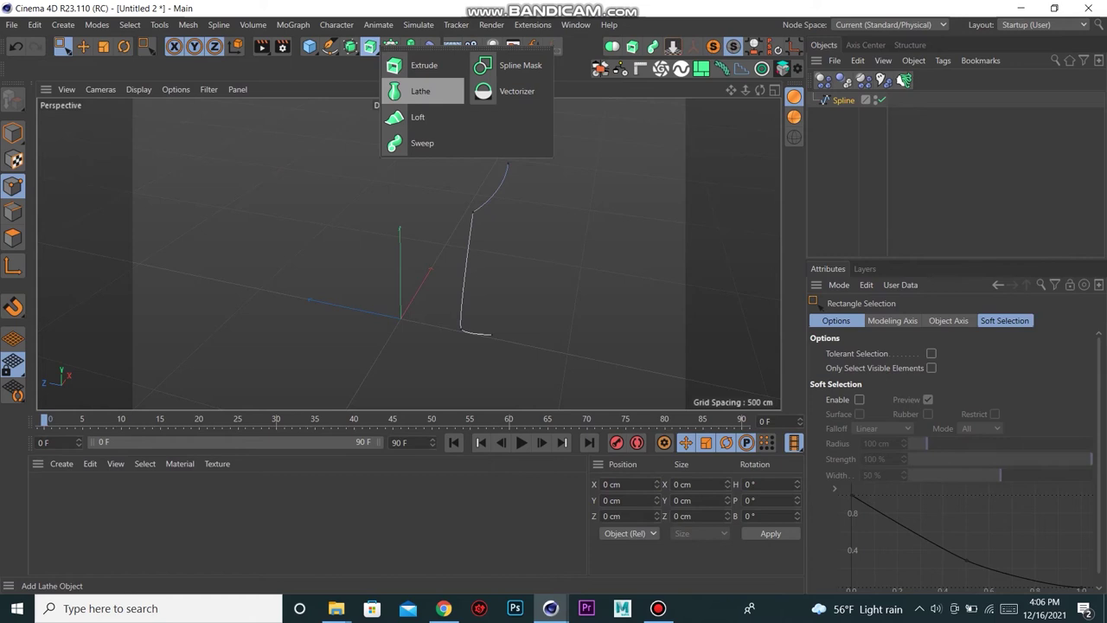
{"action": "left_click", "coordinate": [420, 90]}
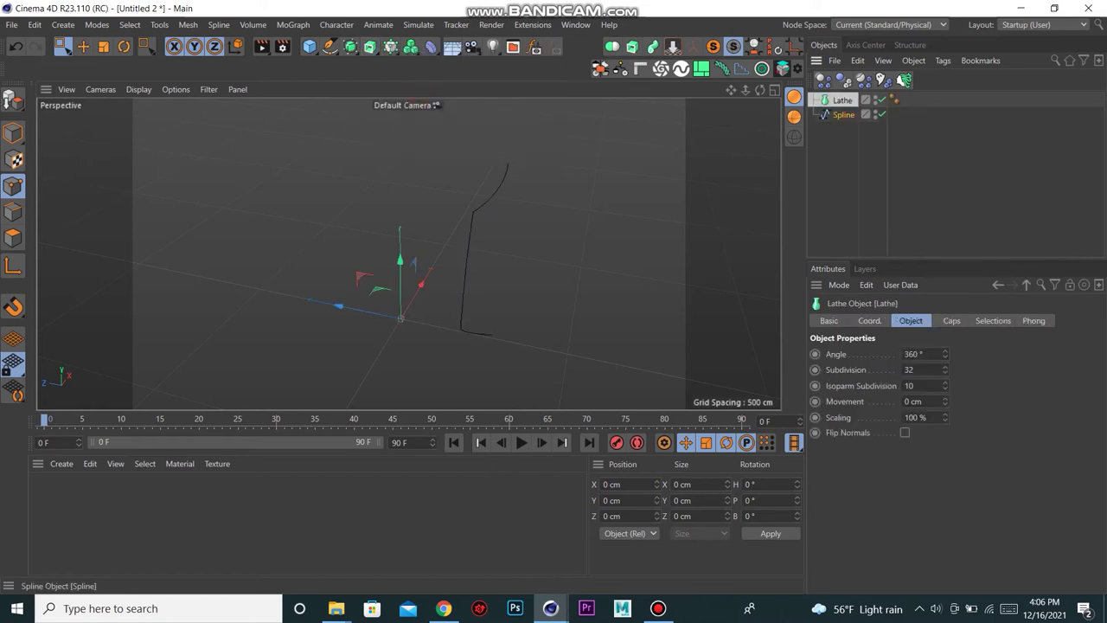
Step: Nest the Spline under the Lathe to spin it into a surface
{"action": "left_click_drag", "start_coordinate": [843, 115], "coordinate": [842, 100]}
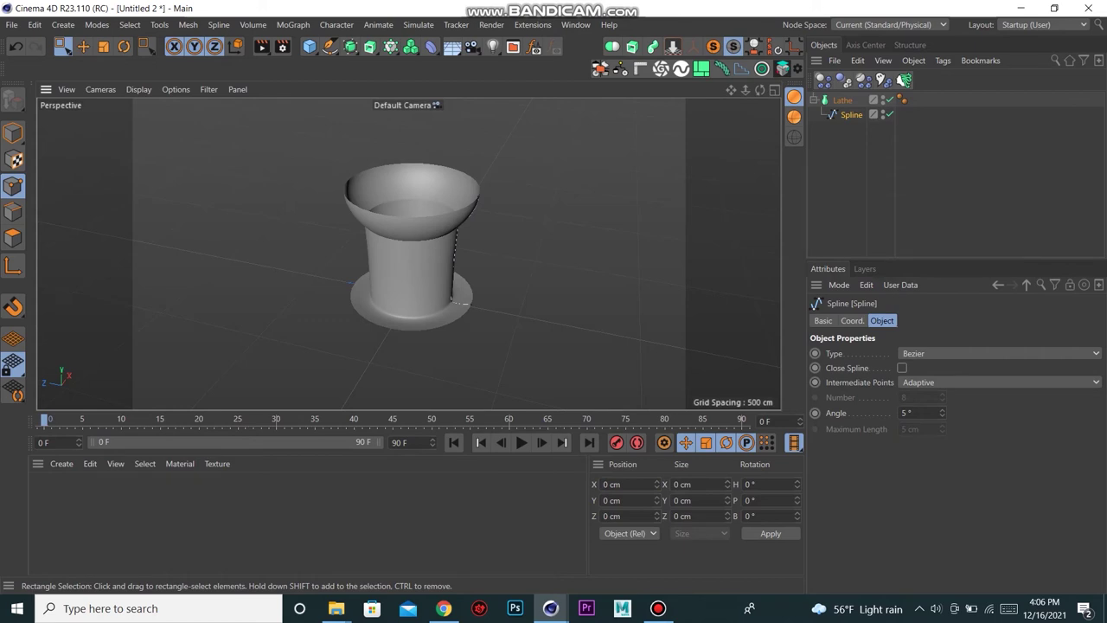
{"action": "left_click", "coordinate": [479, 196]}
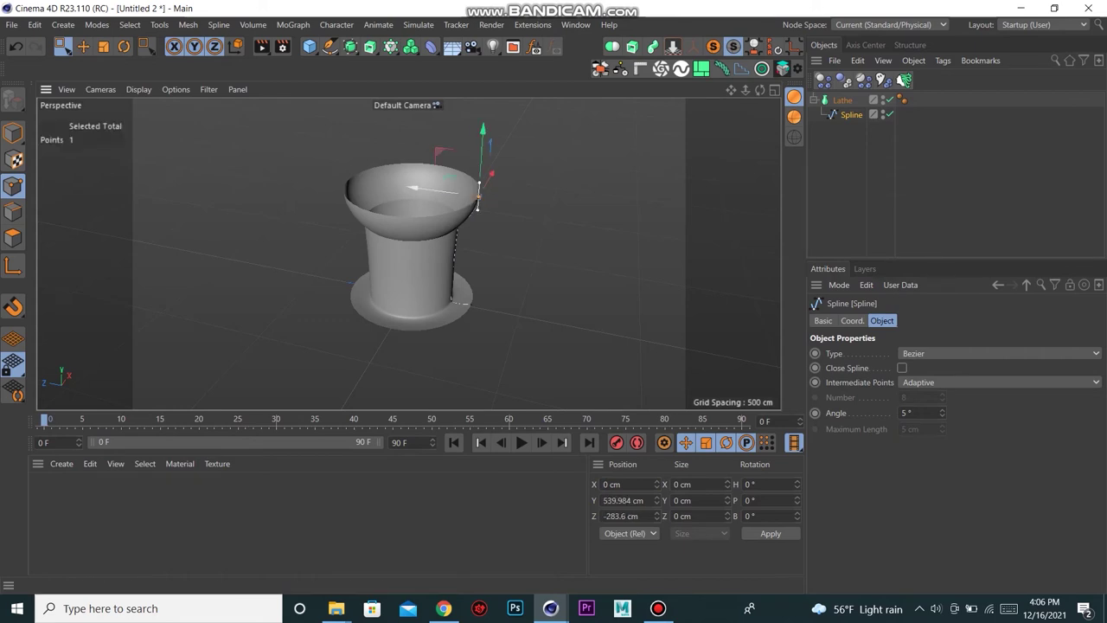
{"action": "left_click_drag", "start_coordinate": [478, 195], "coordinate": [452, 188]}
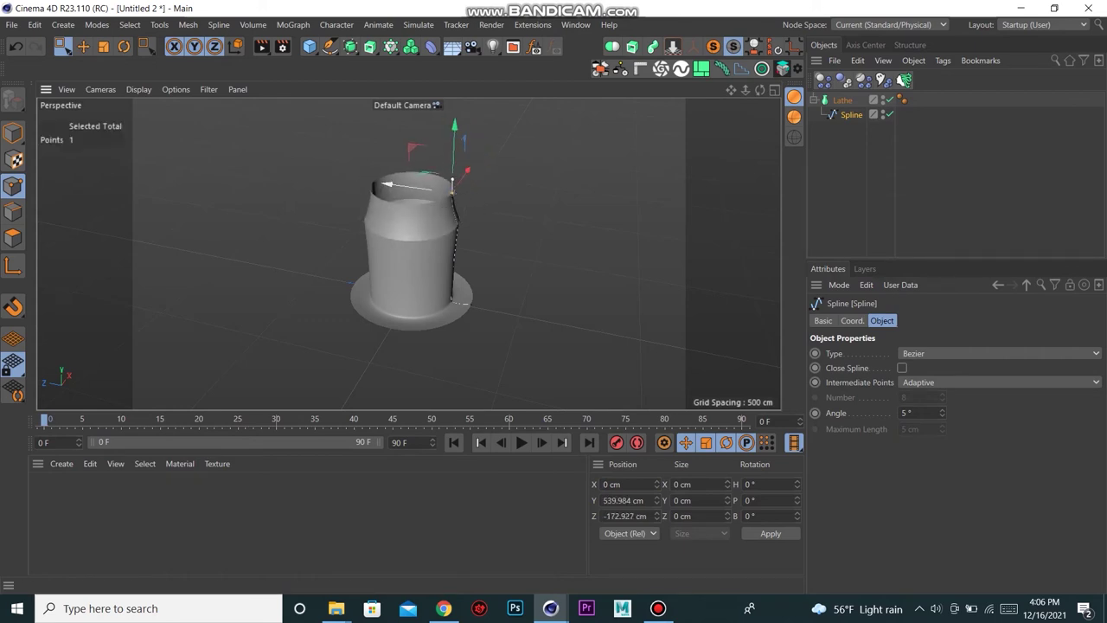
{"action": "key", "text": "ctrl+z"}
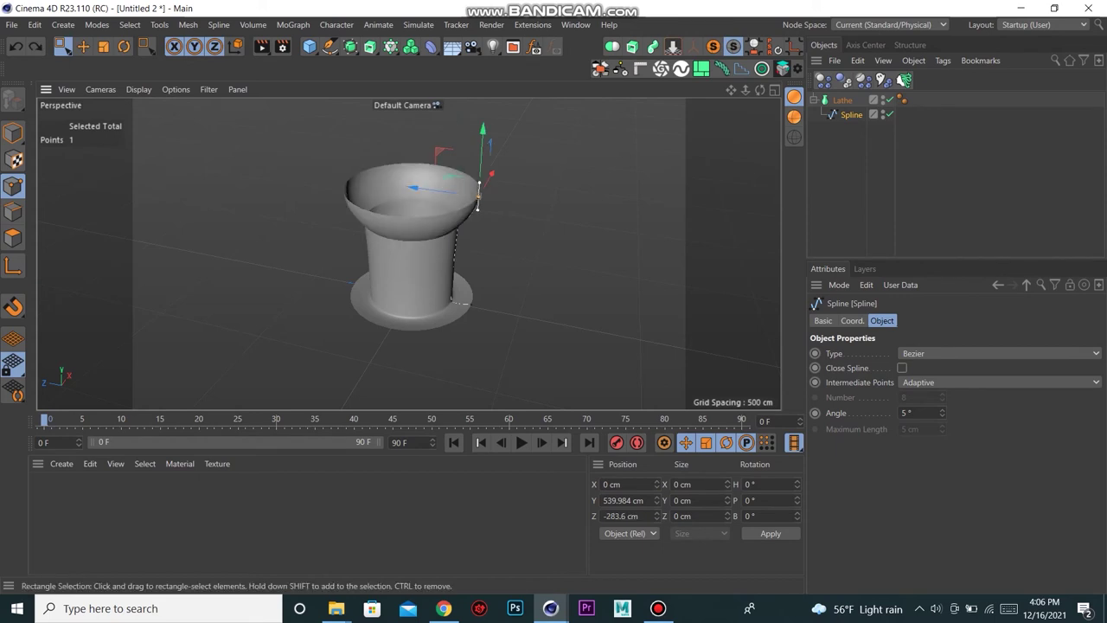
{"action": "scroll", "coordinate": [422, 183], "scroll_direction": "down", "scroll_amount": 2}
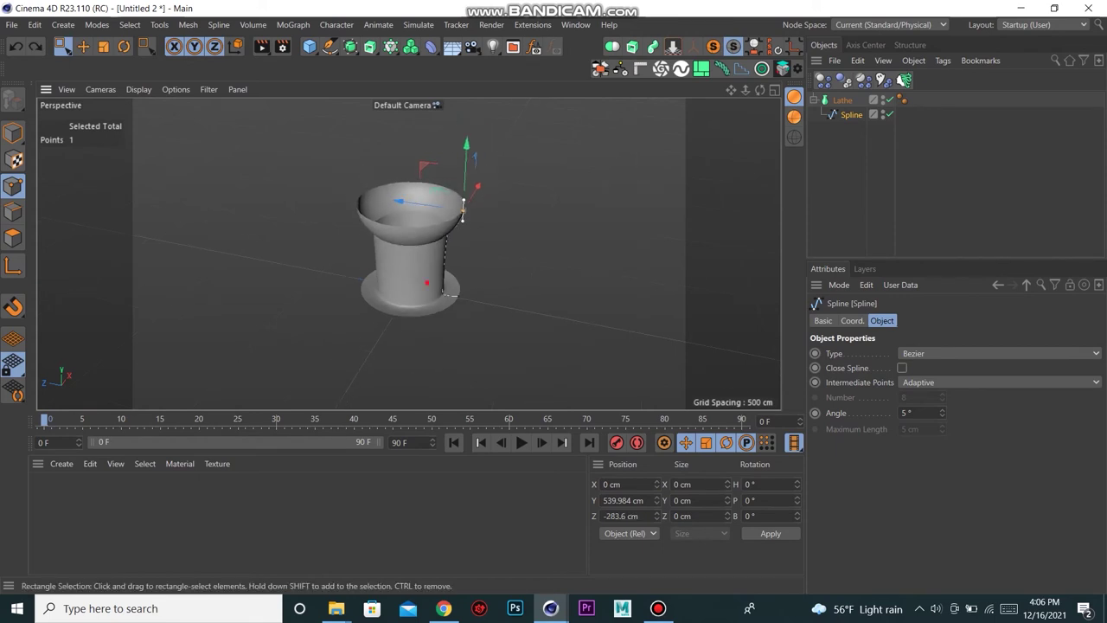
{"action": "scroll", "coordinate": [422, 184], "scroll_direction": "down", "scroll_amount": 2}
Step: Pull the top rim points inward to form a narrow neck
{"action": "mouse_move", "coordinate": [438, 218]}
{"action": "left_mouse_down"}
{"action": "mouse_move", "coordinate": [505, 372]}
{"action": "mouse_move", "coordinate": [449, 248]}
{"action": "mouse_move", "coordinate": [491, 255]}
{"action": "mouse_move", "coordinate": [453, 257]}
{"action": "left_mouse_up"}
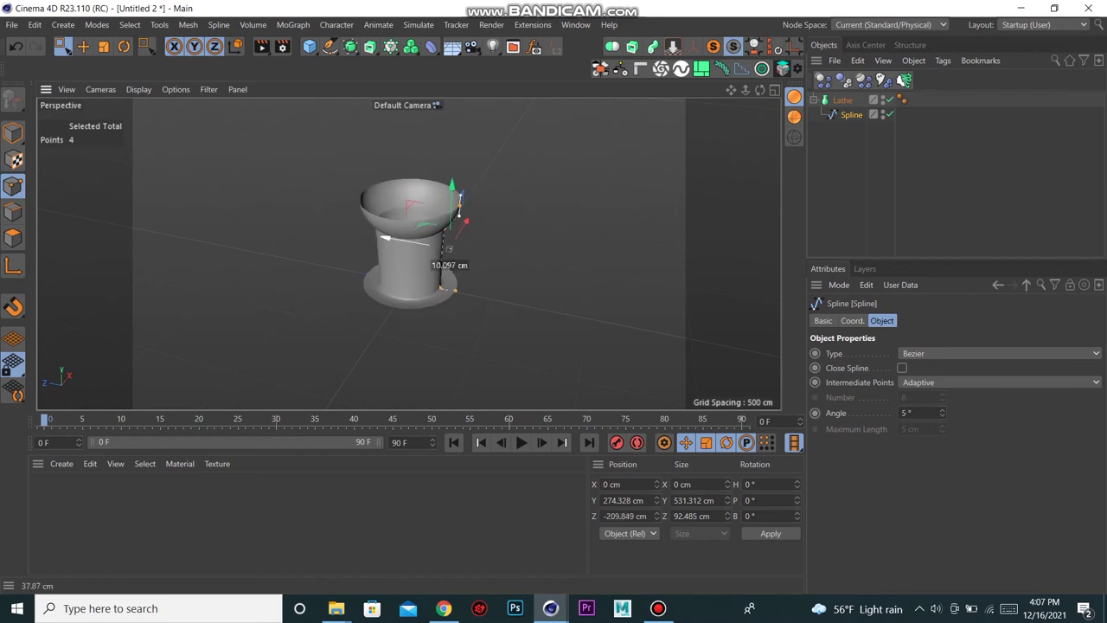
{"action": "left_click_drag", "start_coordinate": [519, 260], "coordinate": [553, 260], "text": "alt"}
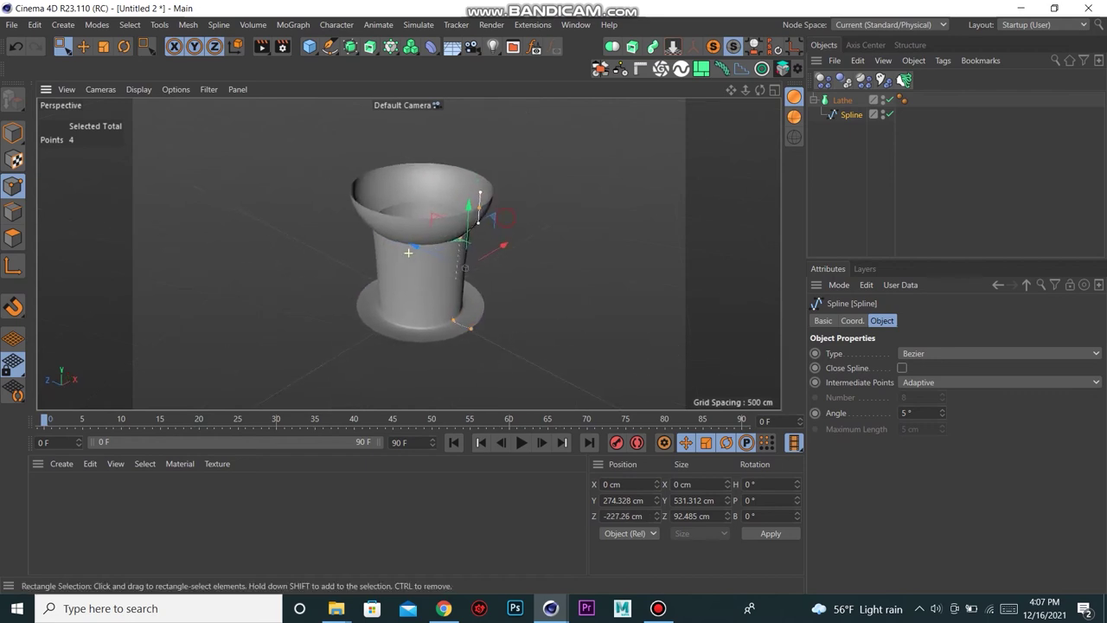
{"action": "mouse_move", "coordinate": [514, 208]}
{"action": "left_mouse_down"}
{"action": "mouse_move", "coordinate": [433, 178]}
{"action": "mouse_move", "coordinate": [429, 156]}
{"action": "left_mouse_up"}
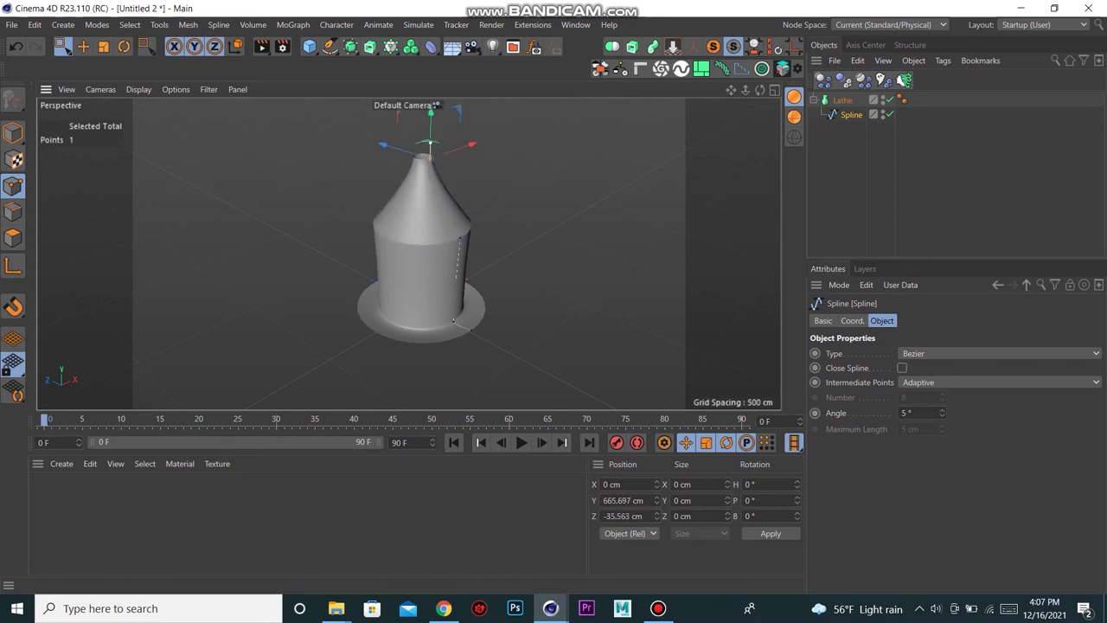
{"action": "scroll", "coordinate": [430, 156], "scroll_direction": "up", "scroll_amount": 3}
{"action": "left_click_drag", "start_coordinate": [400, 176], "coordinate": [394, 177]}
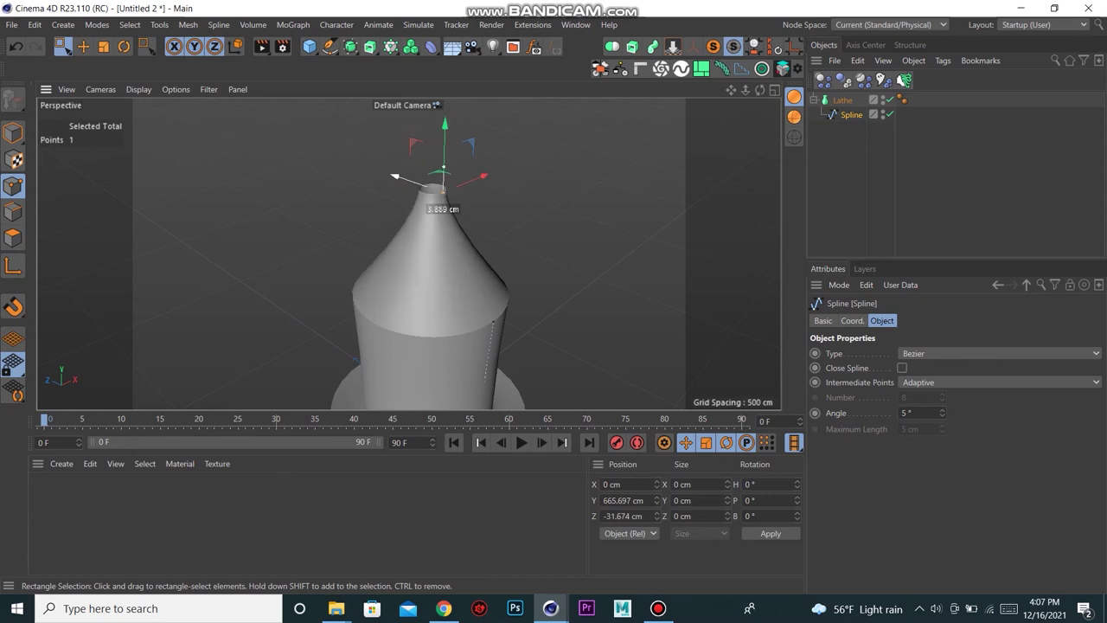
{"action": "scroll", "coordinate": [394, 177], "scroll_direction": "down", "scroll_amount": 3}
Step: Lower the base rim point and adjust the top point to set the neck width
{"action": "left_click_drag", "start_coordinate": [456, 348], "coordinate": [437, 331]}
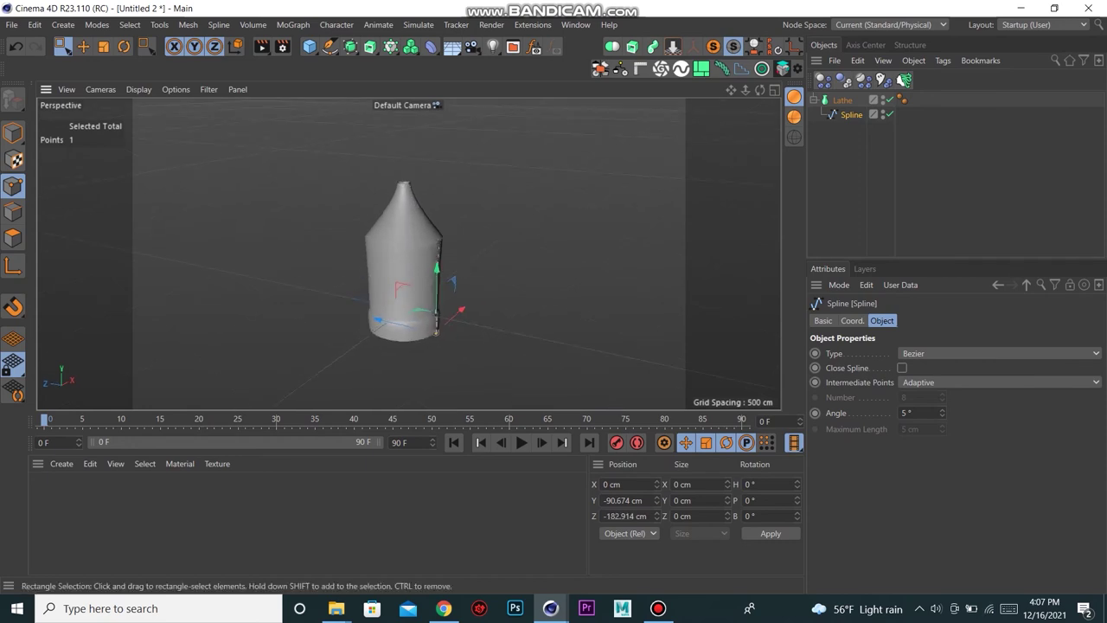
{"action": "left_click_drag", "start_coordinate": [409, 177], "coordinate": [419, 178]}
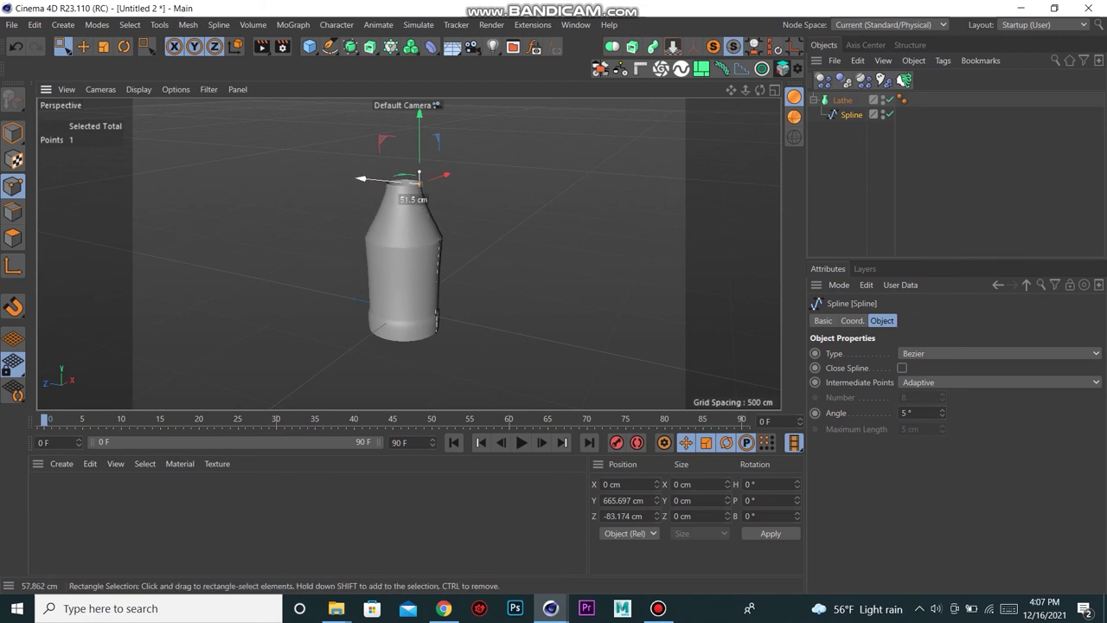
{"action": "left_click_drag", "start_coordinate": [424, 251], "coordinate": [395, 267], "text": "alt"}
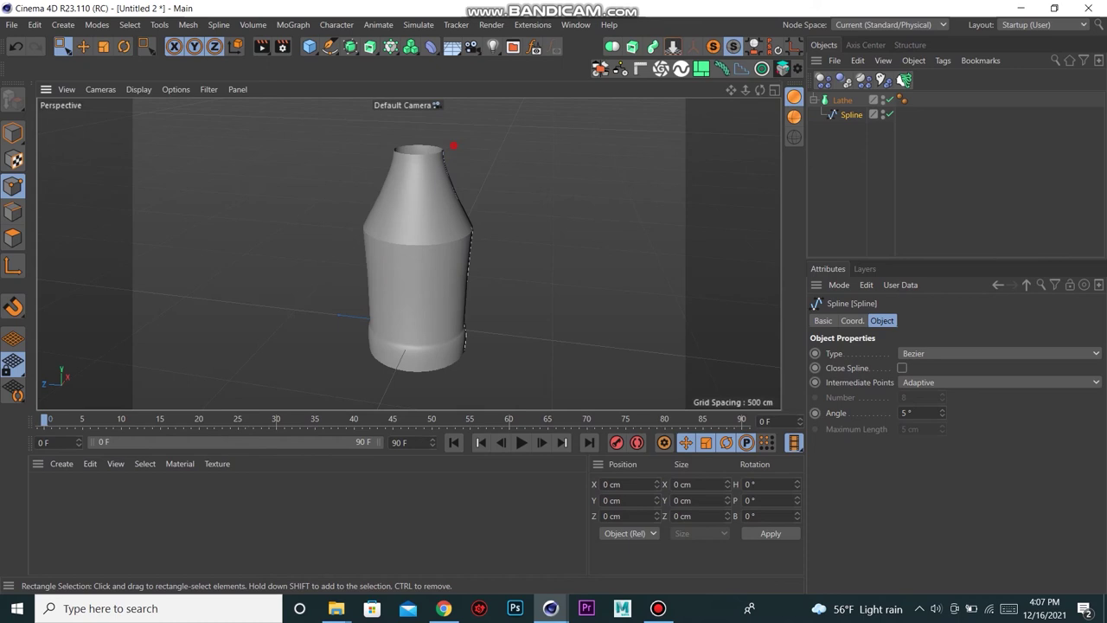
{"action": "left_click_drag", "start_coordinate": [405, 149], "coordinate": [382, 151]}
{"action": "scroll", "coordinate": [408, 252], "scroll_direction": "down", "scroll_amount": 2}
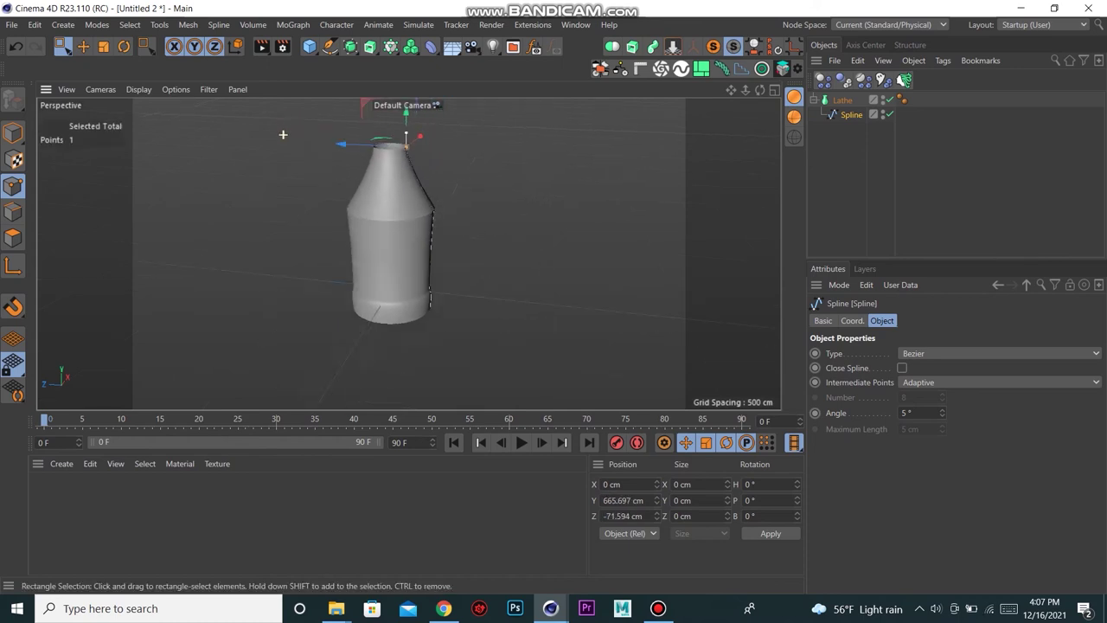
{"action": "mouse_move", "coordinate": [405, 233]}
{"action": "left_mouse_down", "text": "alt"}
{"action": "mouse_move", "coordinate": [408, 252]}
{"action": "mouse_move", "coordinate": [383, 174]}
{"action": "left_mouse_up", "text": "alt"}
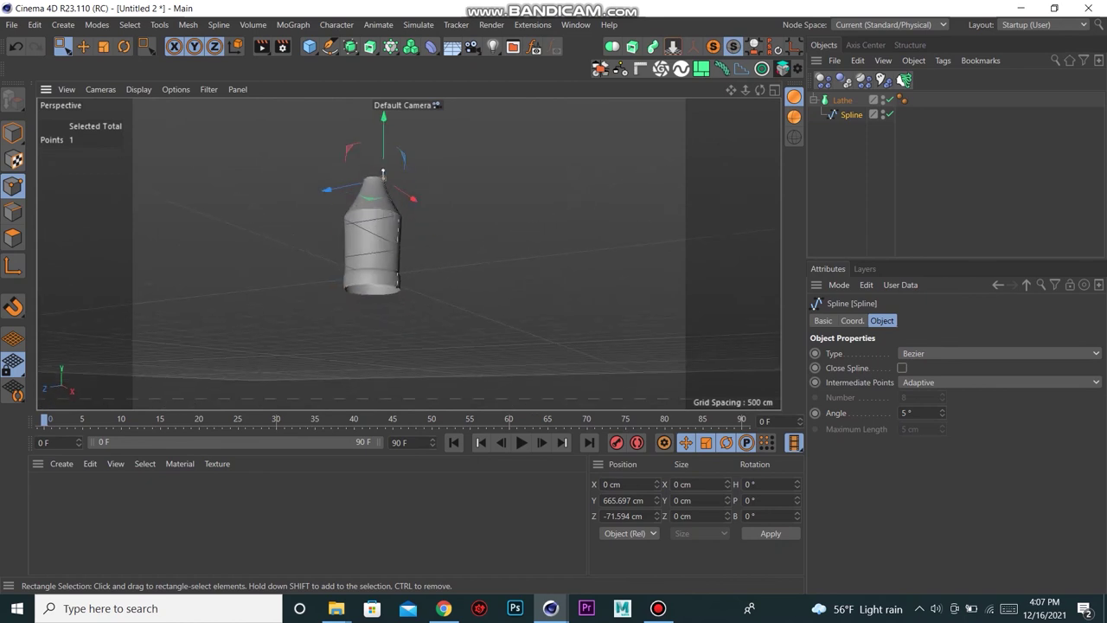
Step: Convert the Lathe into an editable polygon object
{"action": "left_click", "coordinate": [372, 275]}
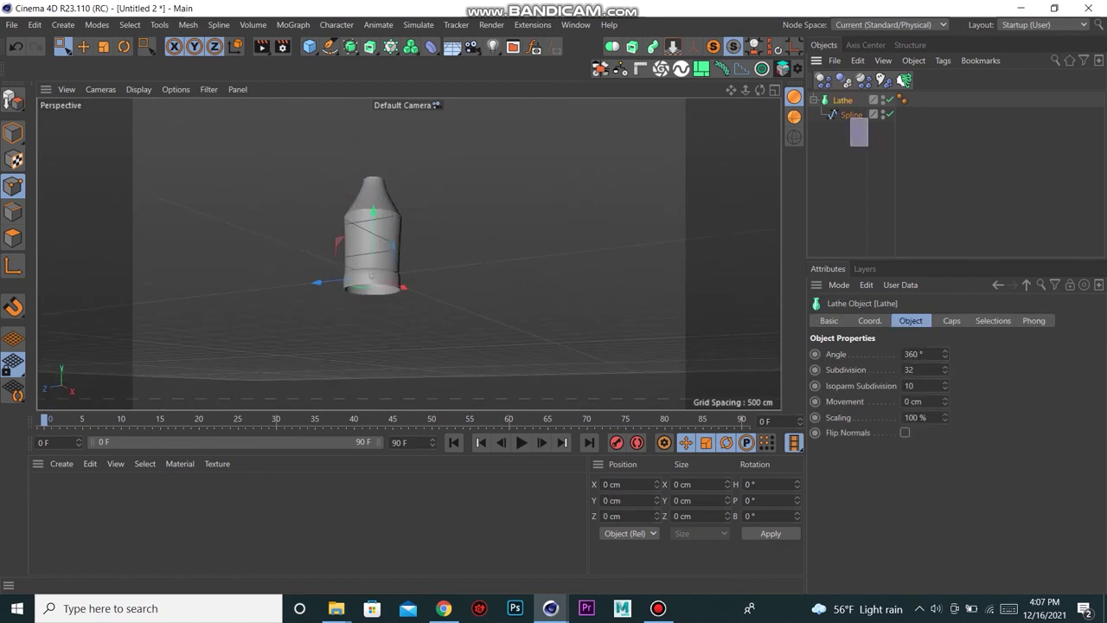
{"action": "left_click", "coordinate": [383, 174]}
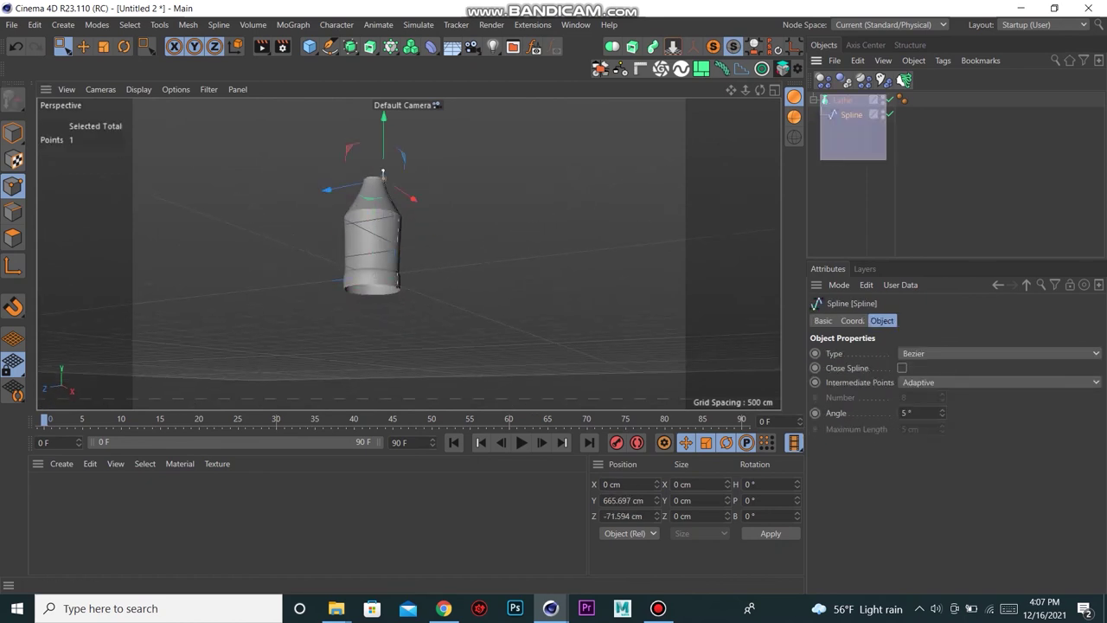
{"action": "left_click", "coordinate": [842, 100]}
{"action": "left_click", "coordinate": [694, 46]}
{"action": "left_click_drag", "start_coordinate": [467, 206], "coordinate": [406, 251], "text": "alt"}
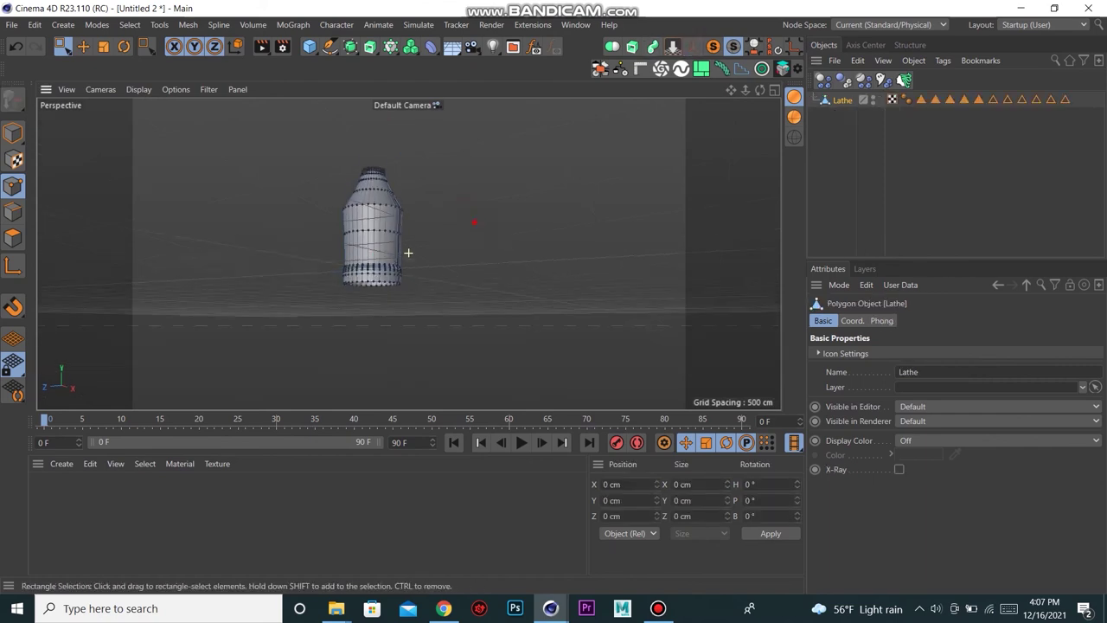
Step: Switch to Polygon mode and view the bottle's underside
{"action": "left_click", "coordinate": [13, 132]}
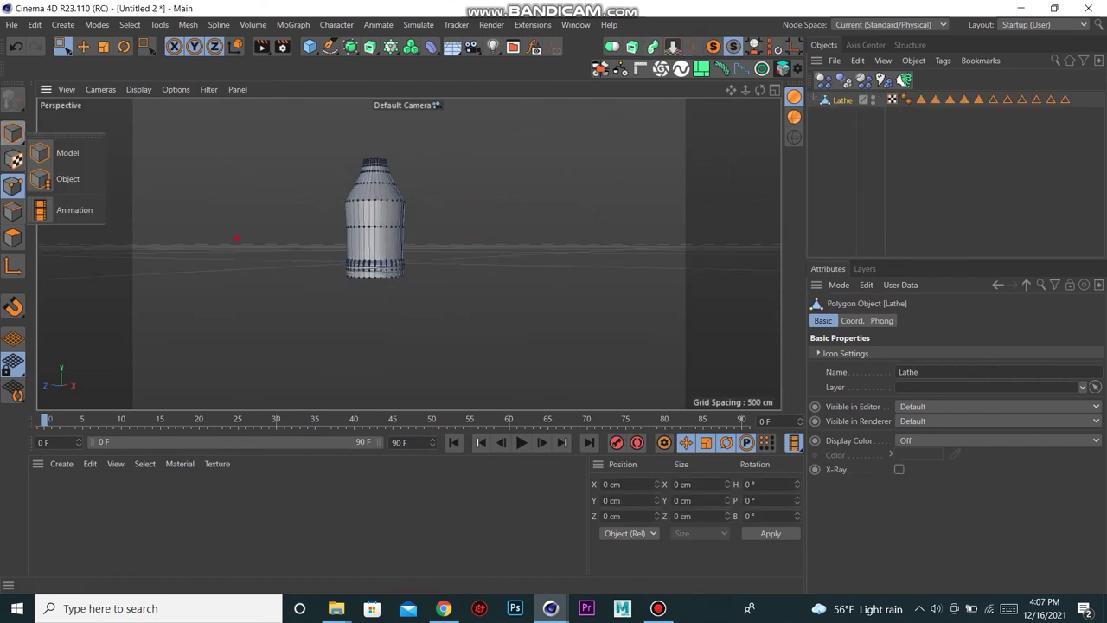
{"action": "left_click", "coordinate": [13, 212]}
{"action": "mouse_move", "coordinate": [408, 248]}
{"action": "left_mouse_down", "text": "alt"}
{"action": "mouse_move", "coordinate": [388, 290]}
{"action": "mouse_move", "coordinate": [389, 276]}
{"action": "left_mouse_up", "text": "alt"}
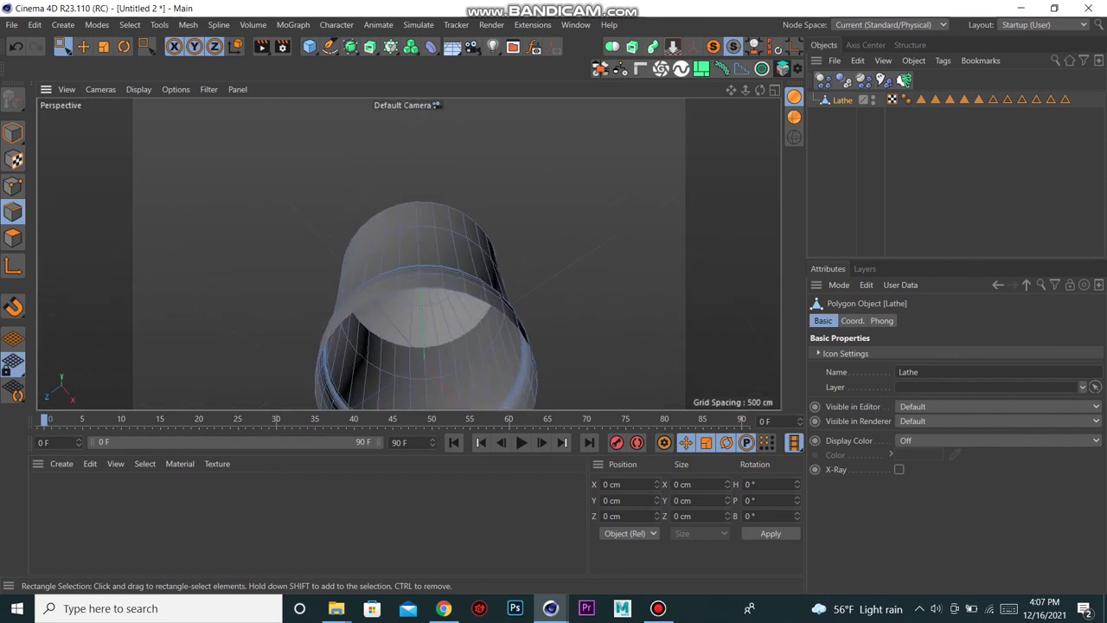
Step: Cap the bottle's open bottom using Close Polygon Hole
{"action": "right_click", "coordinate": [208, 110]}
{"action": "left_click", "coordinate": [259, 135]}
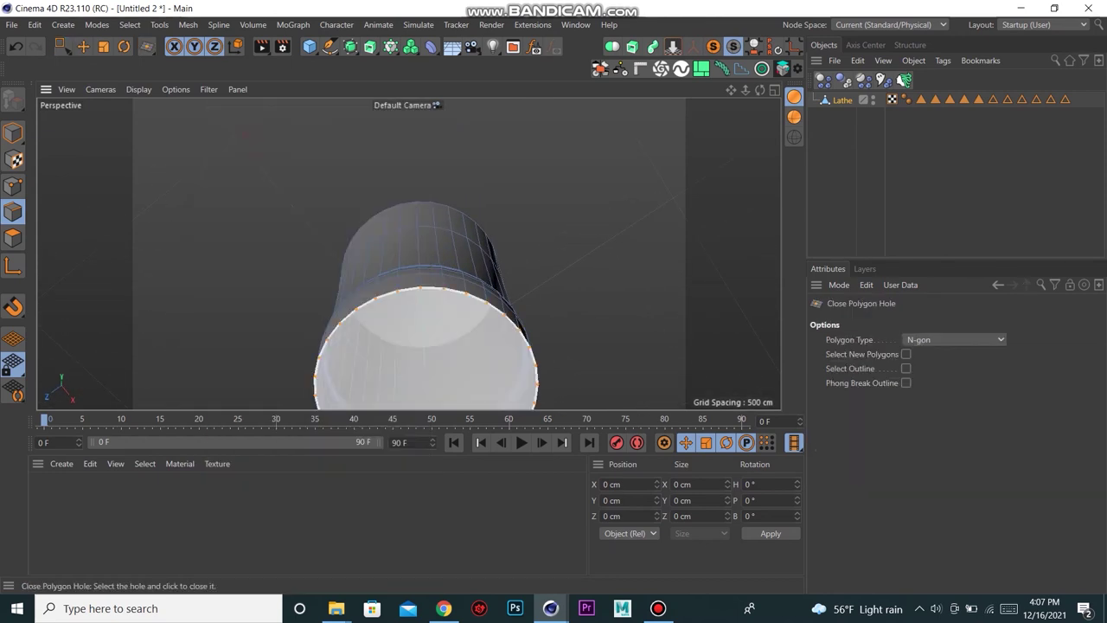
{"action": "left_click", "coordinate": [347, 315]}
{"action": "scroll", "coordinate": [383, 260], "scroll_direction": "down", "scroll_amount": 3}
{"action": "mouse_move", "coordinate": [383, 259]}
{"action": "left_mouse_down", "text": "alt"}
{"action": "mouse_move", "coordinate": [396, 163]}
{"action": "mouse_move", "coordinate": [407, 248]}
{"action": "left_mouse_up", "text": "alt"}
Step: Cap the bottle's open top as well, then return to Model mode
{"action": "scroll", "coordinate": [407, 248], "scroll_direction": "up", "scroll_amount": 3}
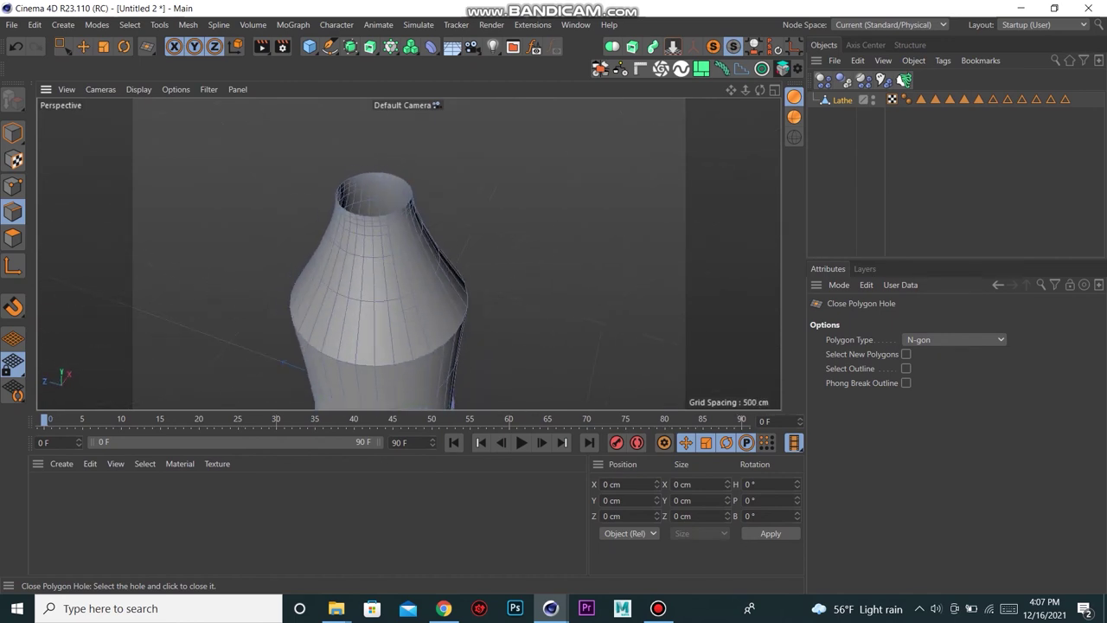
{"action": "scroll", "coordinate": [383, 260], "scroll_direction": "up", "scroll_amount": 3}
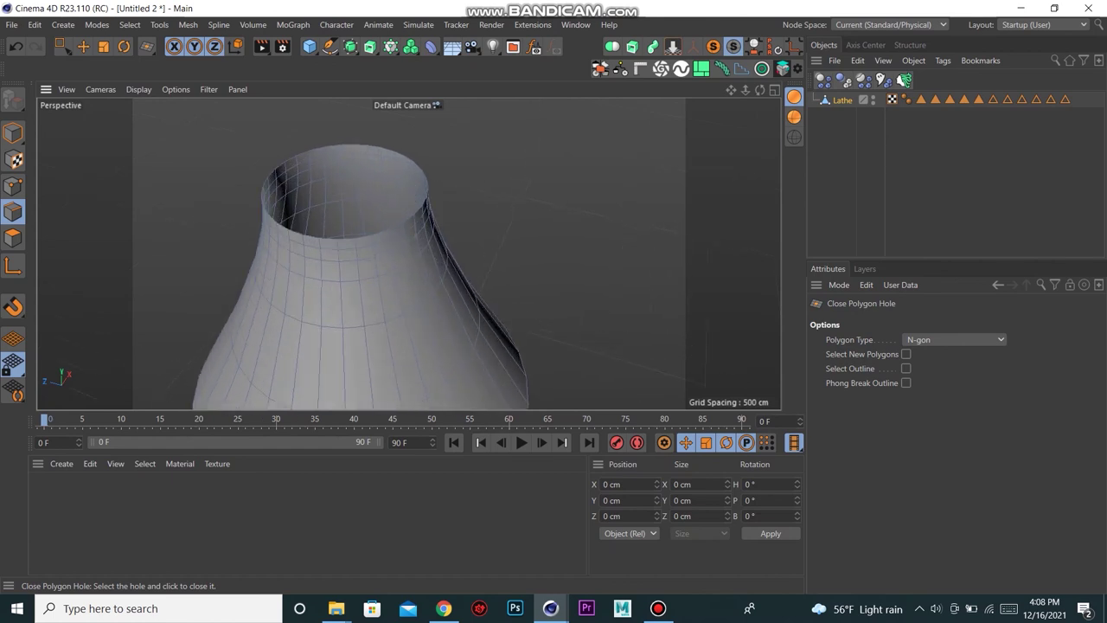
{"action": "scroll", "coordinate": [467, 188], "scroll_direction": "down", "scroll_amount": 5}
{"action": "scroll", "coordinate": [453, 265], "scroll_direction": "up", "scroll_amount": 2}
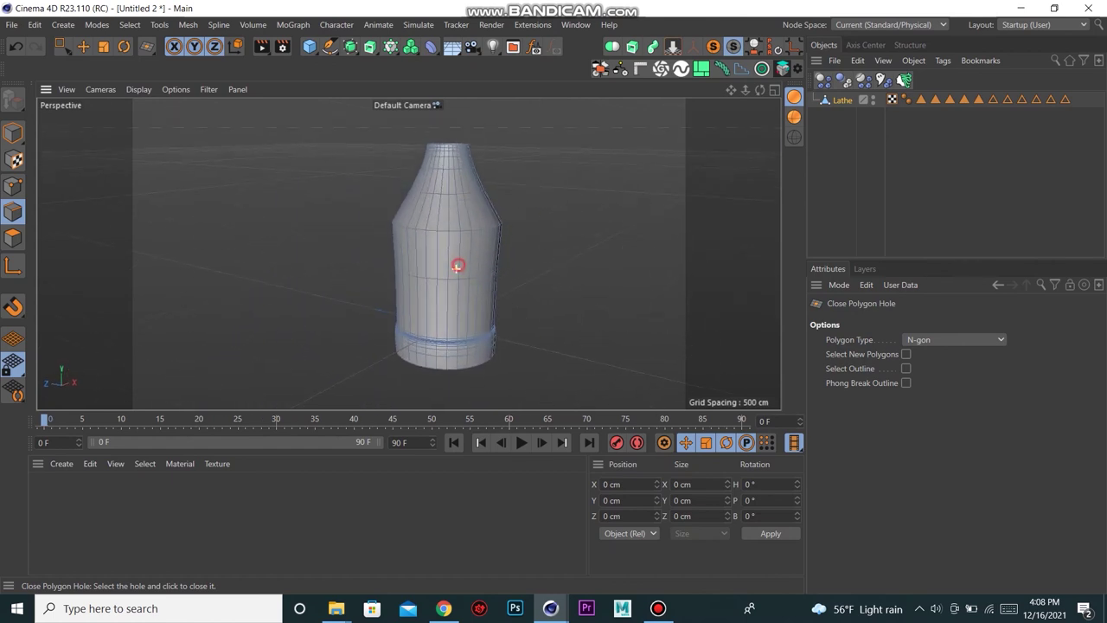
{"action": "scroll", "coordinate": [459, 113], "scroll_direction": "up", "scroll_amount": 1}
{"action": "scroll", "coordinate": [460, 113], "scroll_direction": "up", "scroll_amount": 2}
{"action": "scroll", "coordinate": [460, 114], "scroll_direction": "up", "scroll_amount": 2}
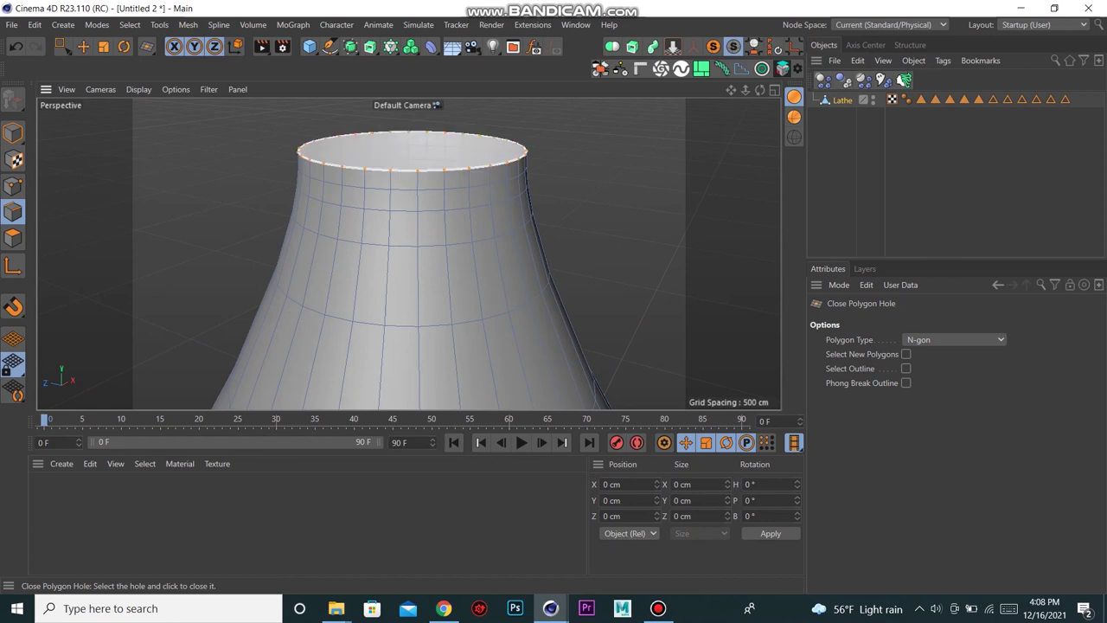
{"action": "left_click", "coordinate": [450, 171]}
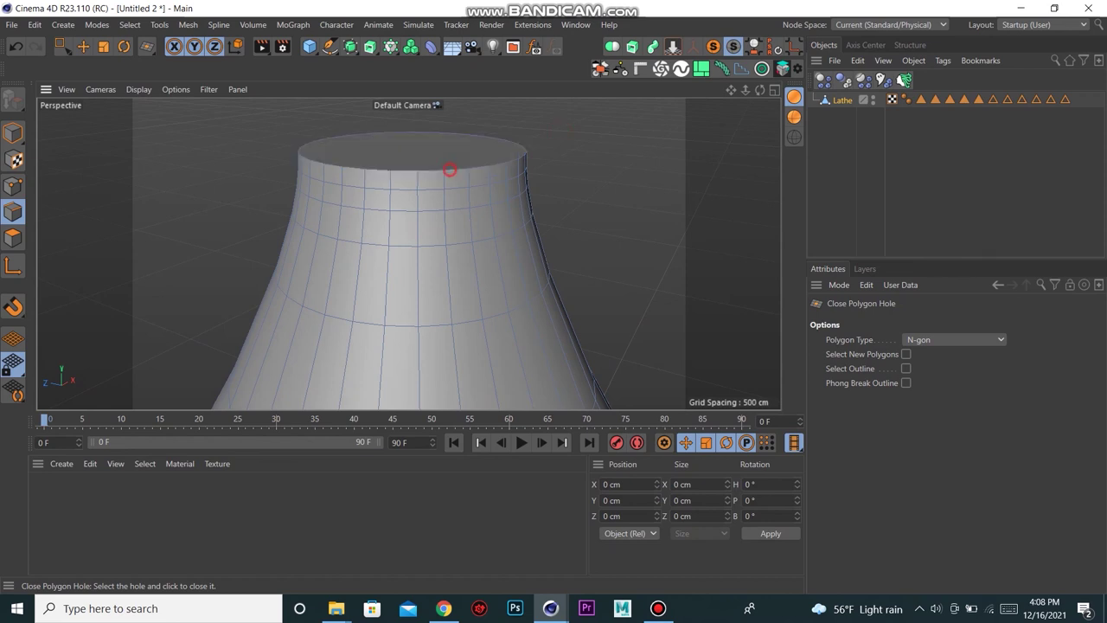
{"action": "scroll", "coordinate": [453, 160], "scroll_direction": "down", "scroll_amount": 3}
{"action": "scroll", "coordinate": [452, 160], "scroll_direction": "down", "scroll_amount": 2}
{"action": "scroll", "coordinate": [455, 182], "scroll_direction": "up", "scroll_amount": 1}
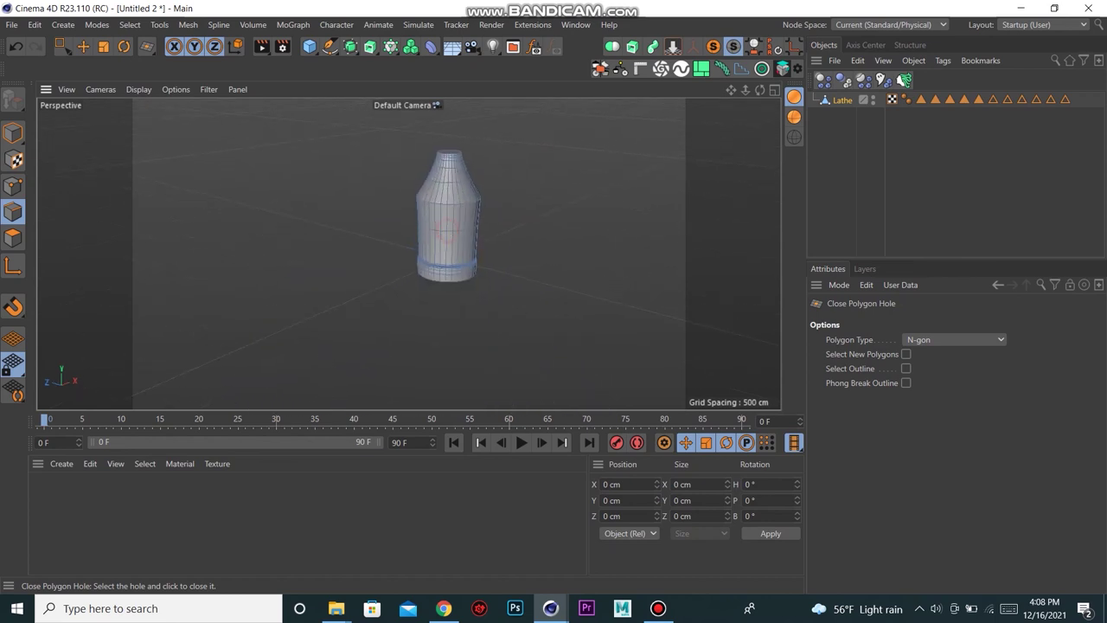
{"action": "scroll", "coordinate": [457, 196], "scroll_direction": "up", "scroll_amount": 1}
{"action": "left_click", "coordinate": [13, 132]}
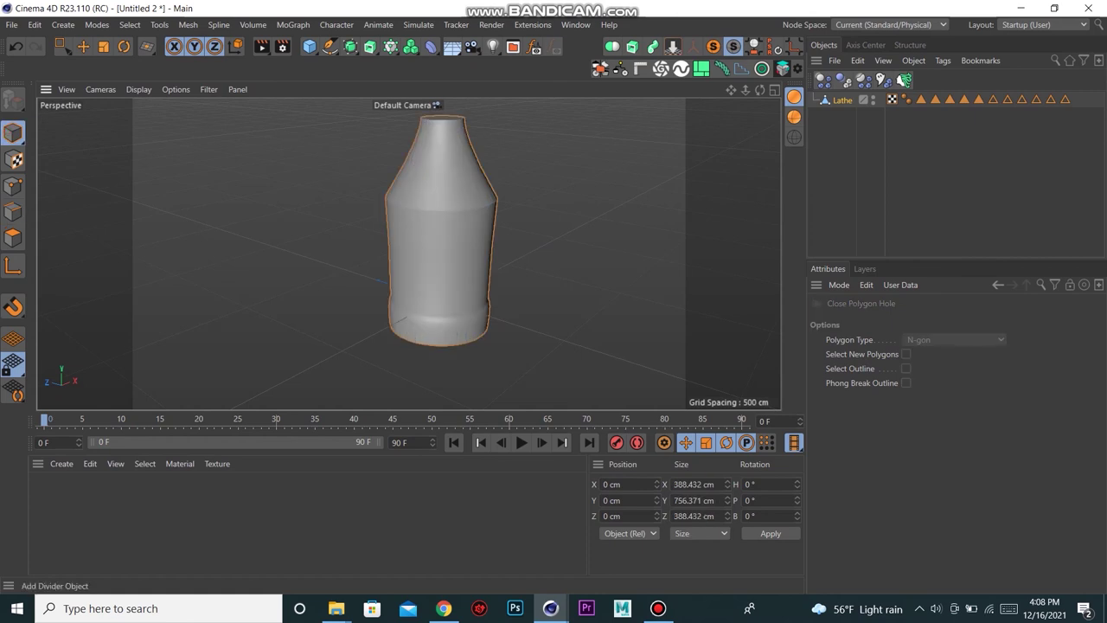